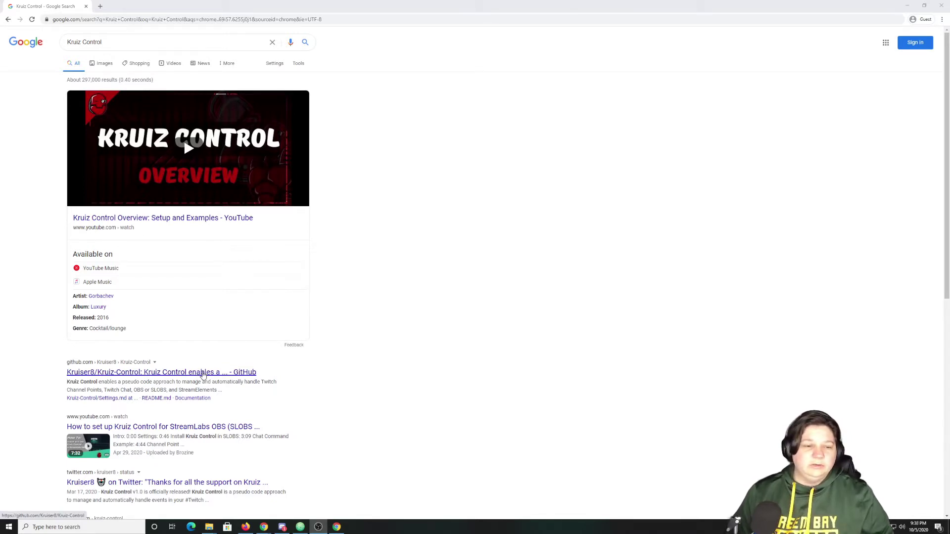
- Download the Kruiz Control v1.3.3 source code zip from the releases of the Kruiser8/Kruiz-Control GitHub repository
click(203, 374)
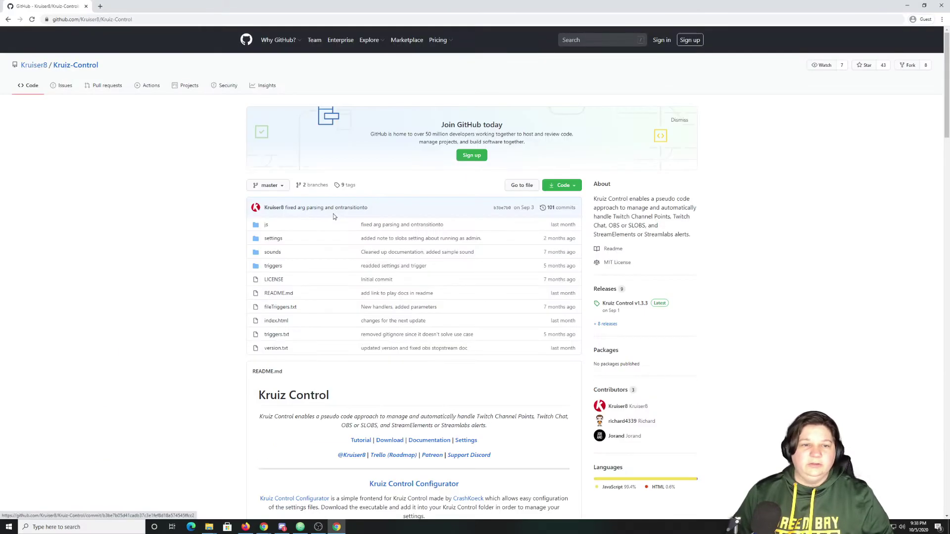
scroll(446, 352, down, 2)
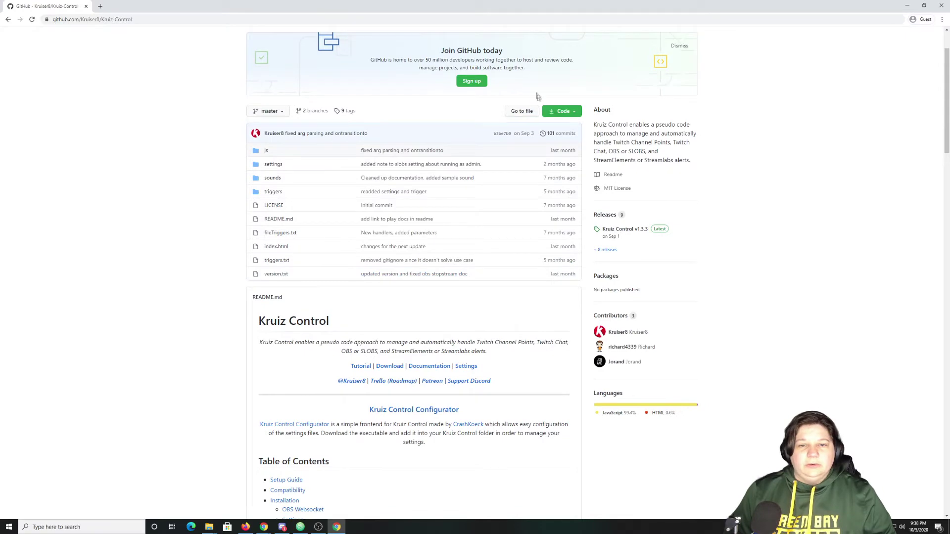
click(610, 217)
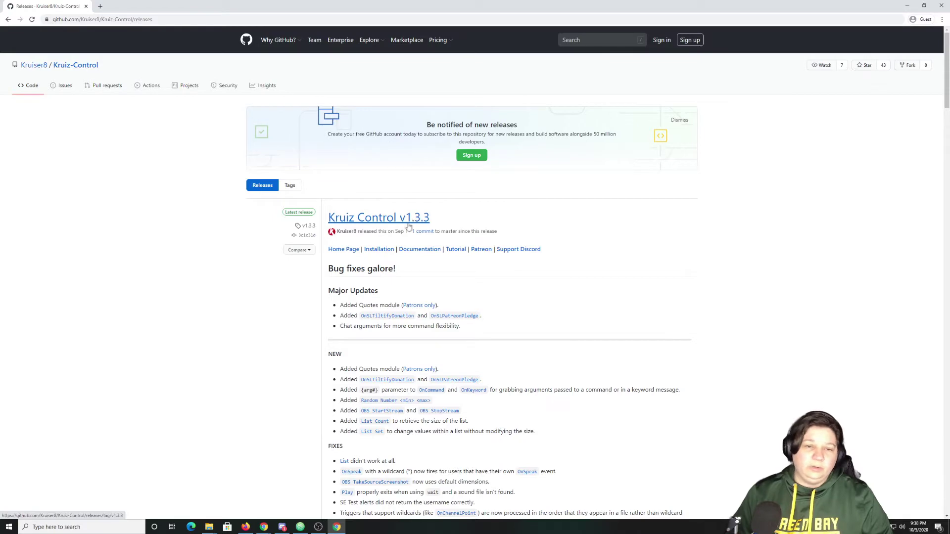
click(379, 220)
scroll(461, 307, down, 3)
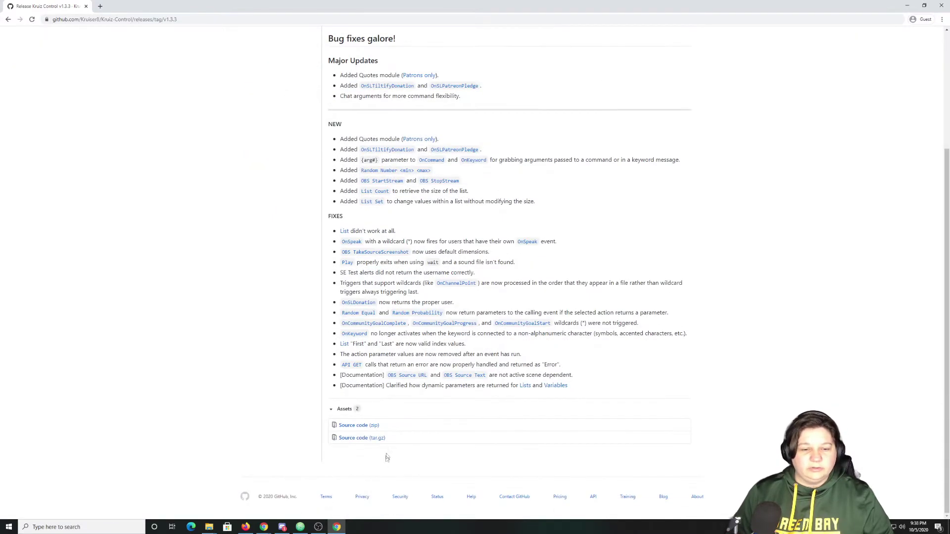
click(361, 427)
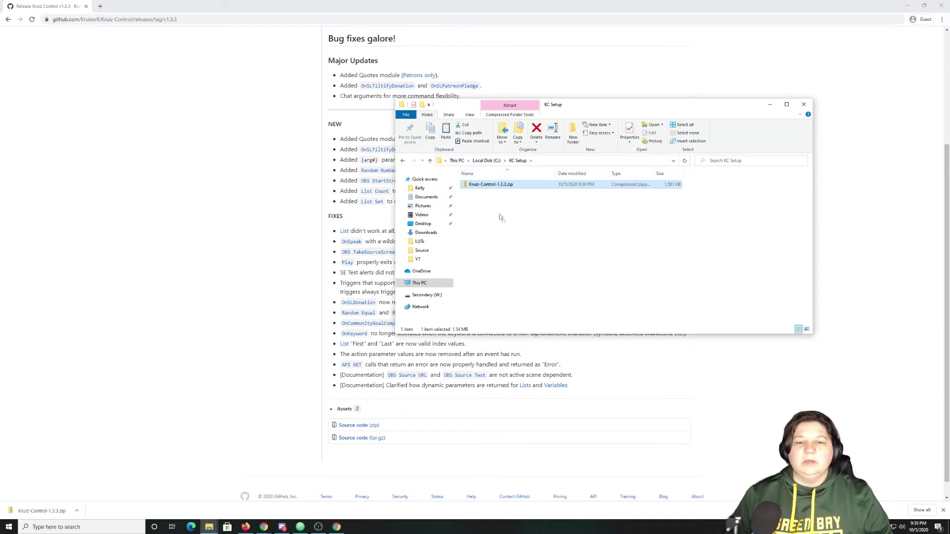
- Extract Kruiz-Control-1.3.3.zip with 7-Zip into its own folder in KC Setup and open the extracted folder
right_click(469, 185)
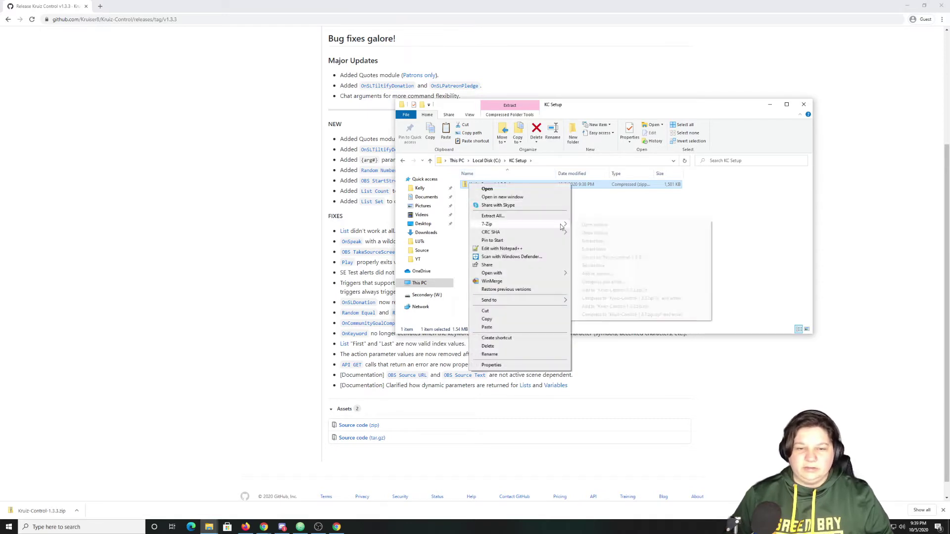
mouse_move(554, 224)
click(612, 257)
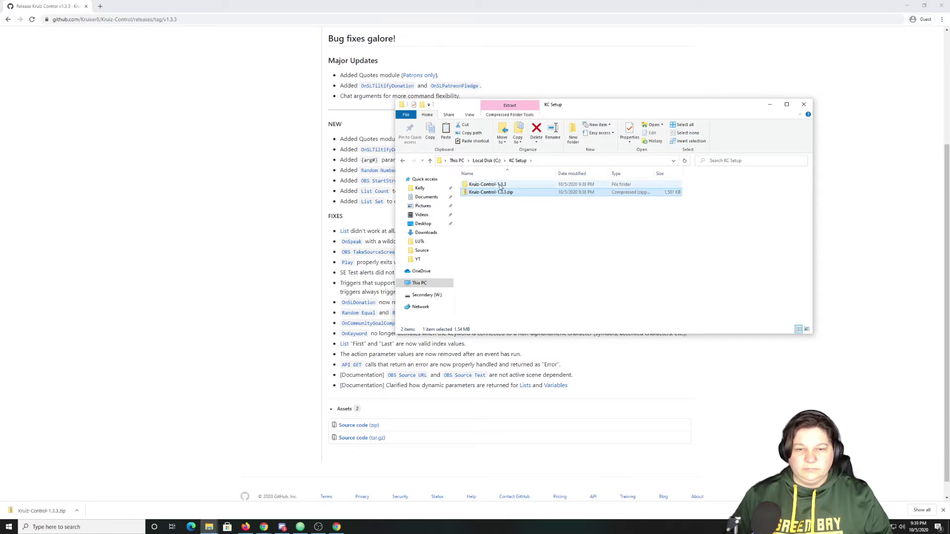
double_click(501, 187)
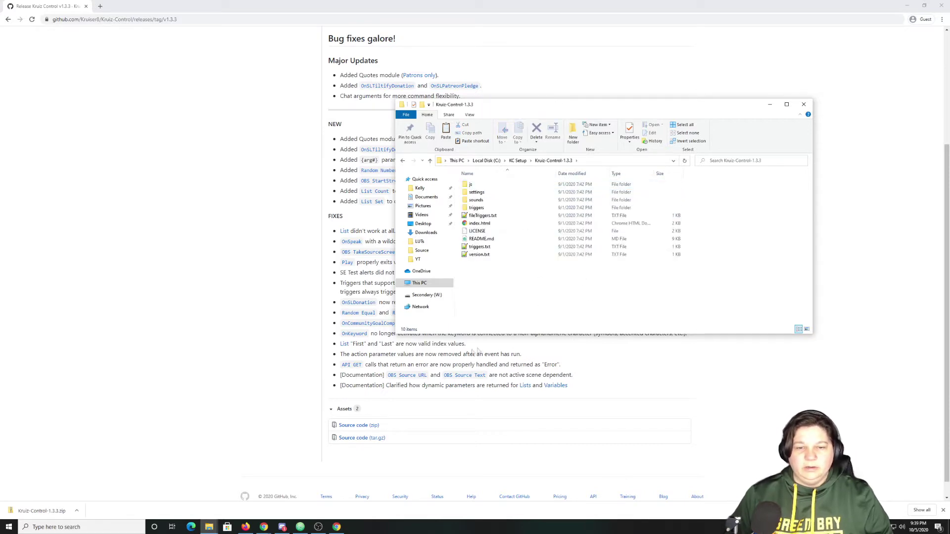
- Download Kruiz-Control-Configurator.exe v1.4.0 through the configurator link in the Kruiz-Control repository's readme
click(284, 225)
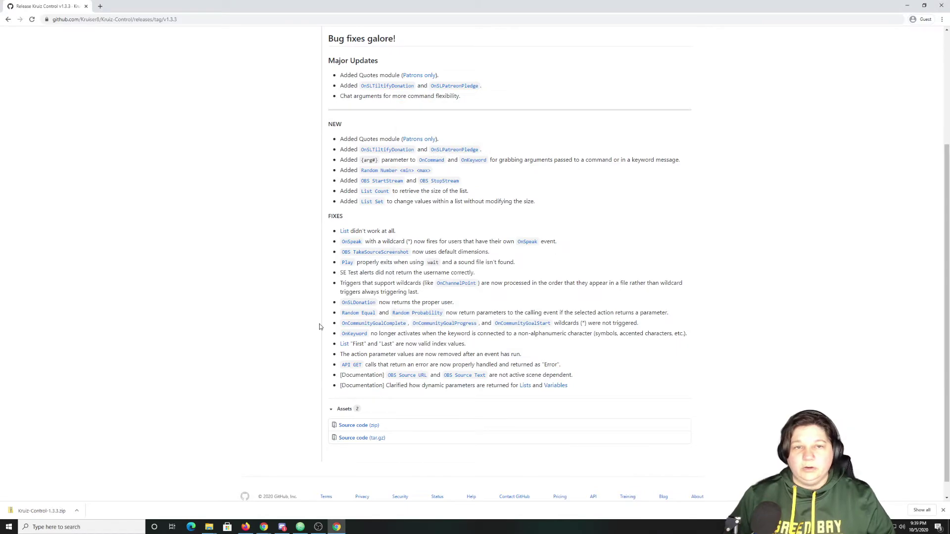
scroll(319, 327, up, 4)
click(89, 67)
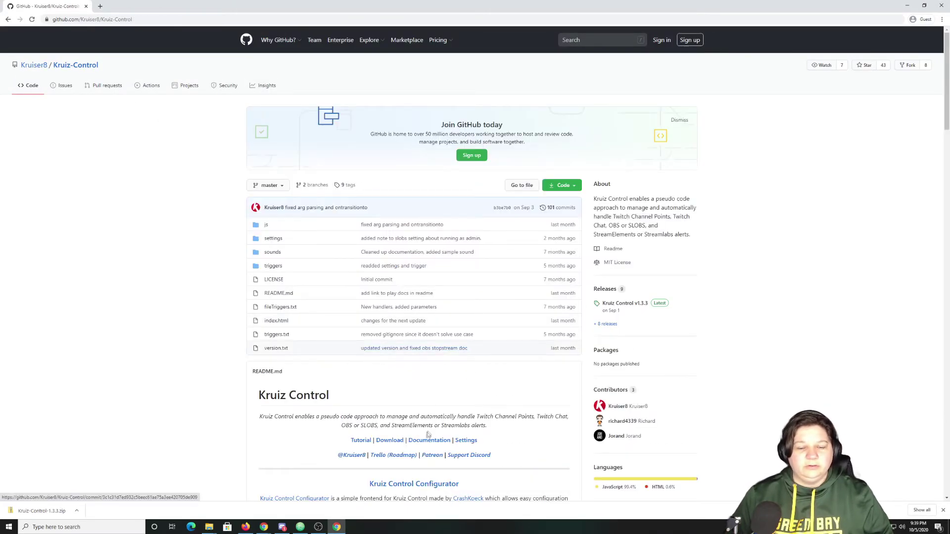
scroll(423, 428, down, 3)
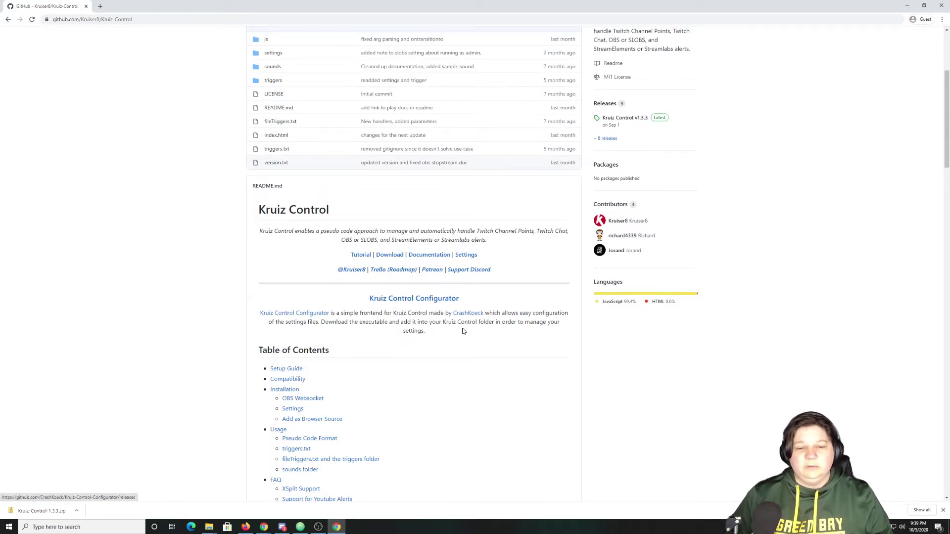
click(405, 300)
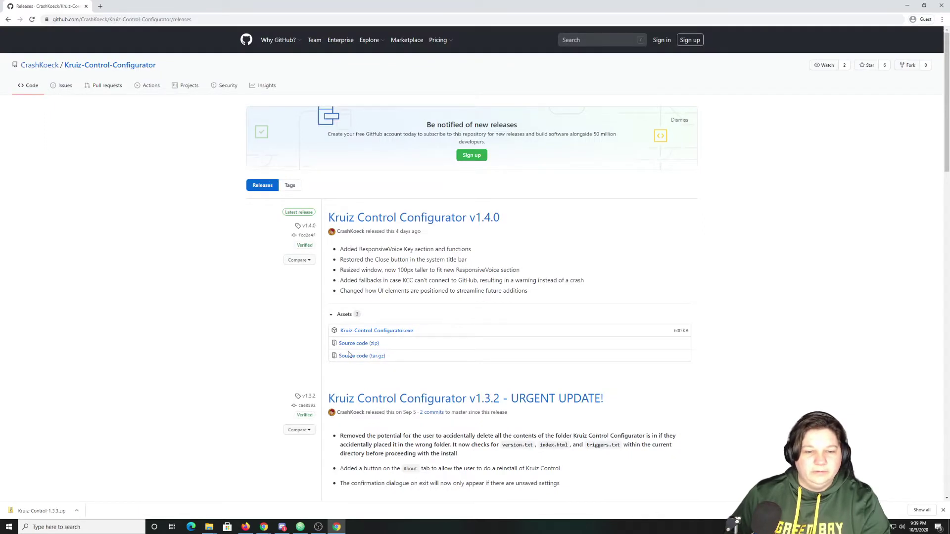
click(389, 333)
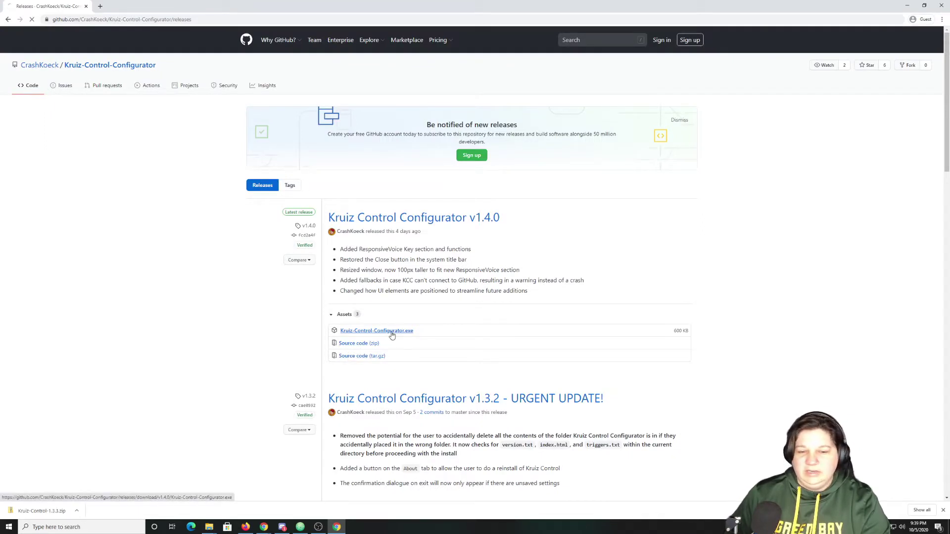
- Switch to File Explorer and launch Kruiz-Control-Configurator.exe from the Kruiz-Control-1.3.3 folder, allowing it past the SmartScreen warning
key(alt+Tab)
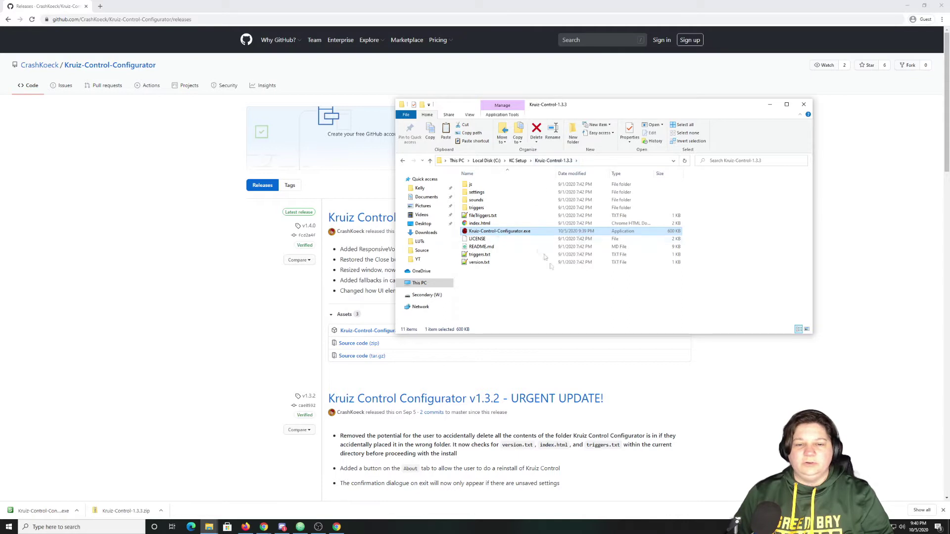
double_click(501, 233)
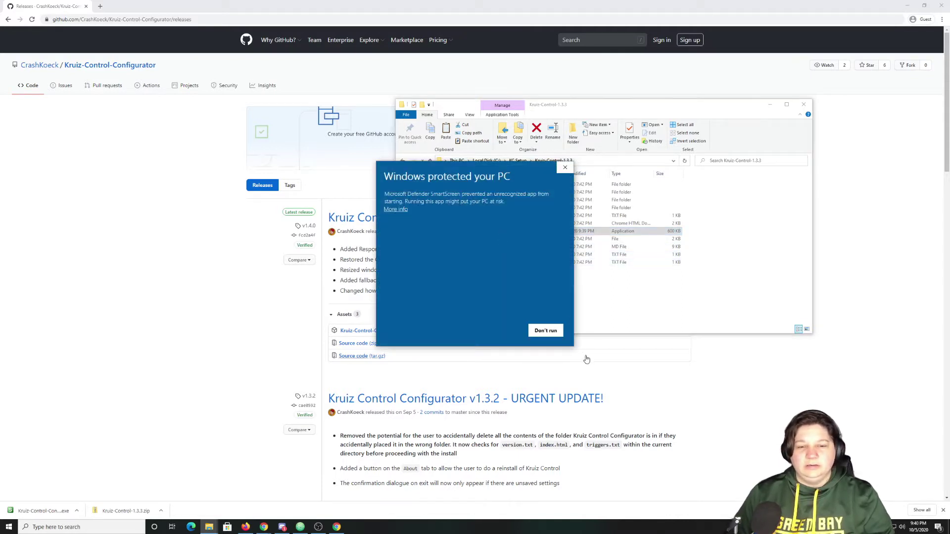
click(395, 210)
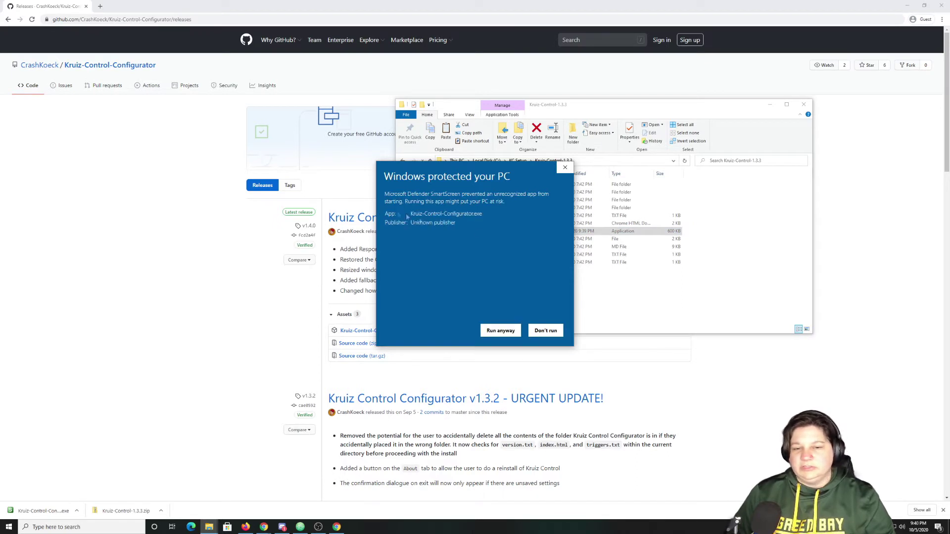
click(495, 332)
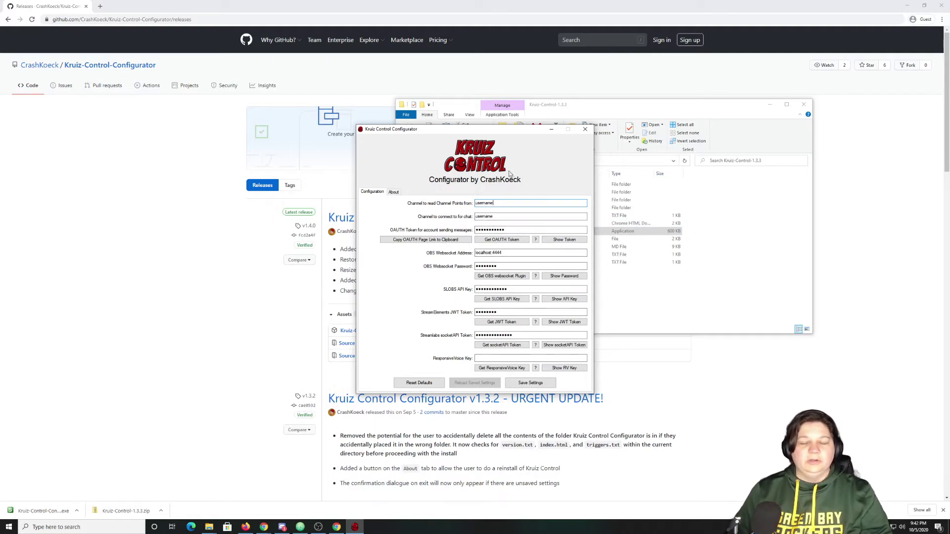
- Enter the streamer's Twitch channel name for both reading channel points and connecting to chat
double_click(502, 204)
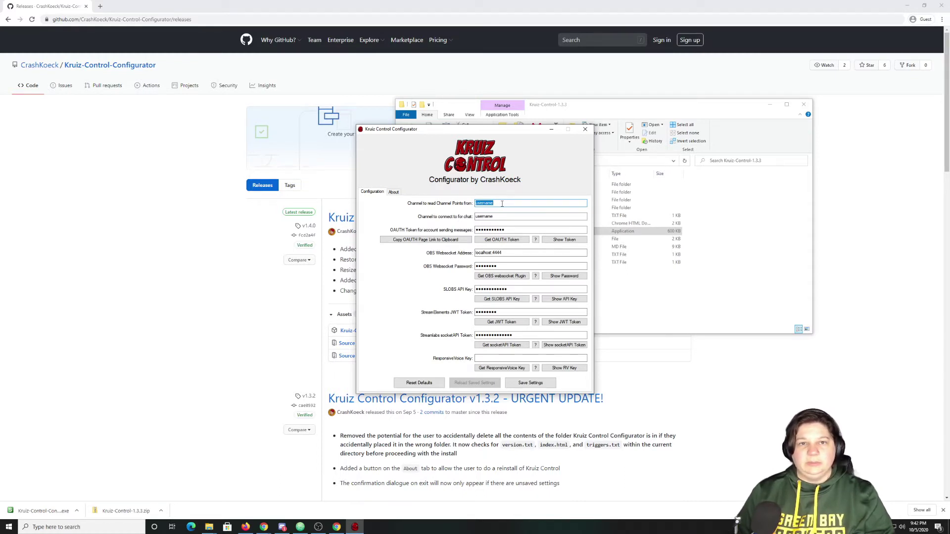
text(WiscoKel)
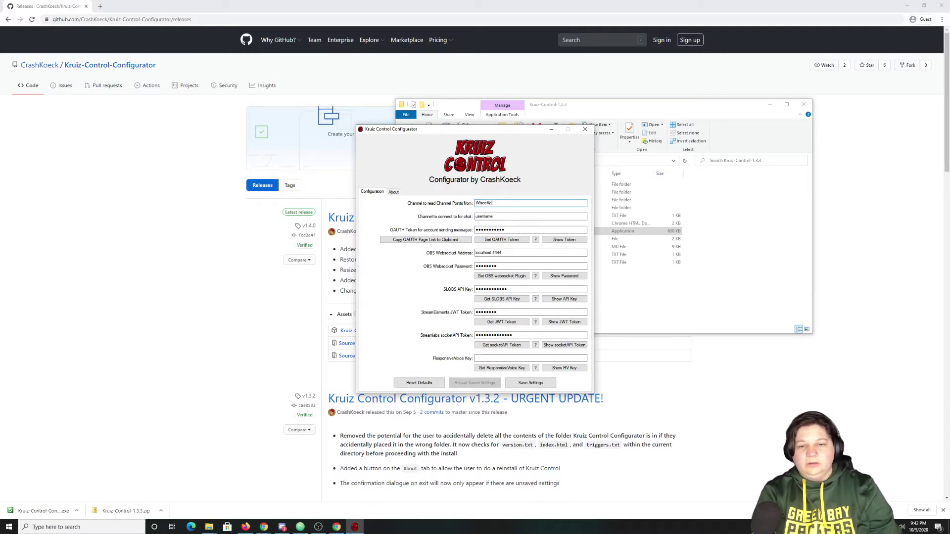
key(Tab)
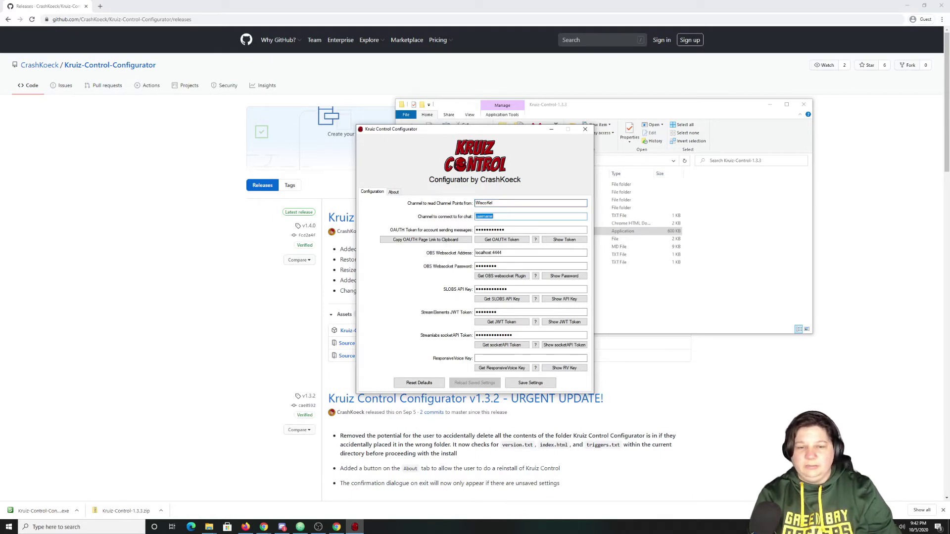
text(WiscoKel)
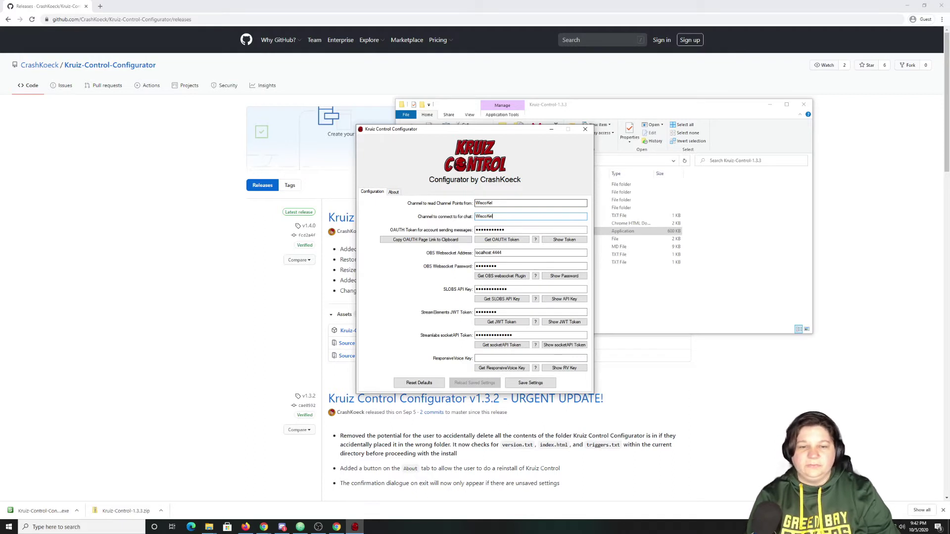
key(Tab)
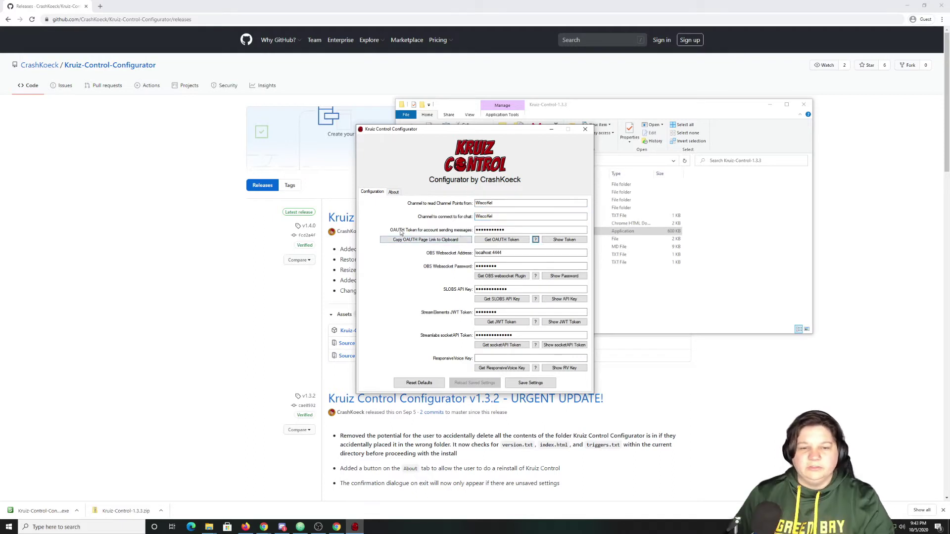
- Generate a Twitch chat OAuth token, paste it as the configurator's OAUTH token for sending messages, and close the generator page
click(536, 239)
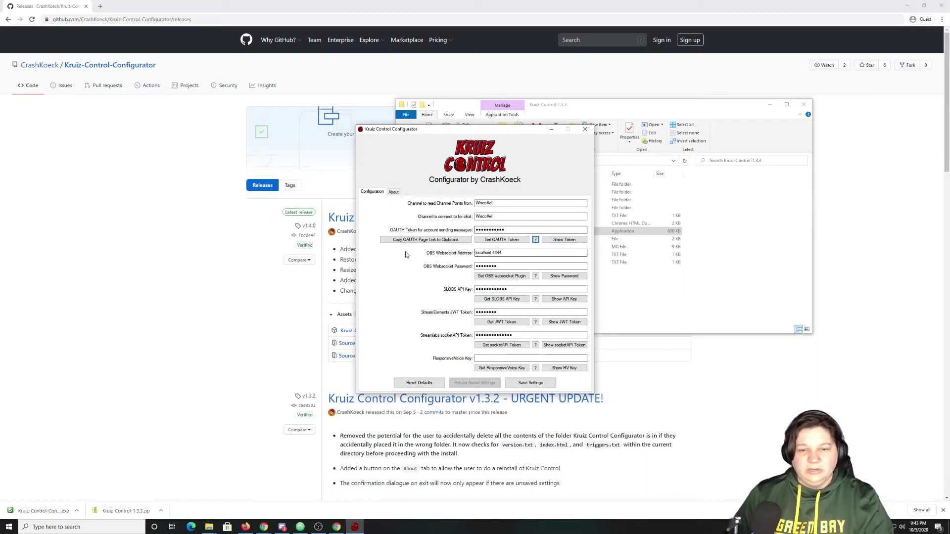
click(493, 240)
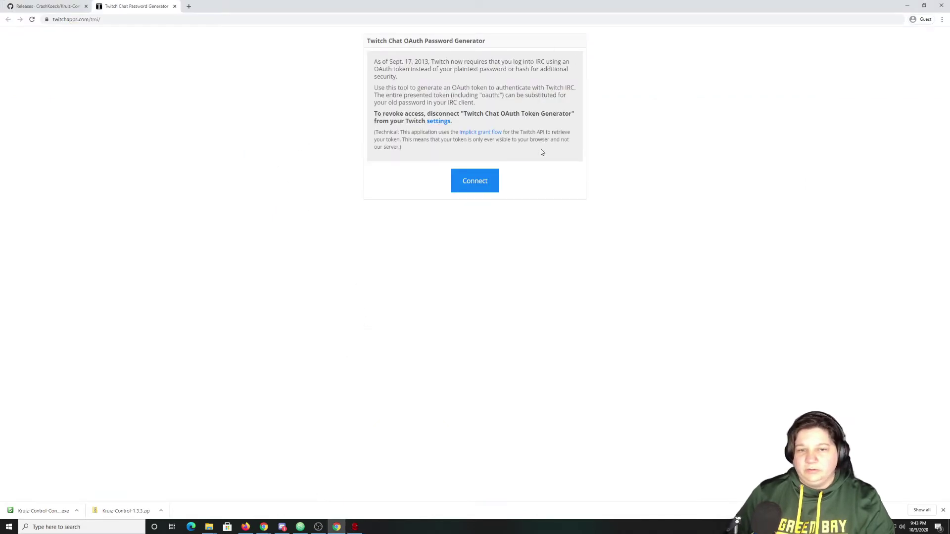
click(485, 181)
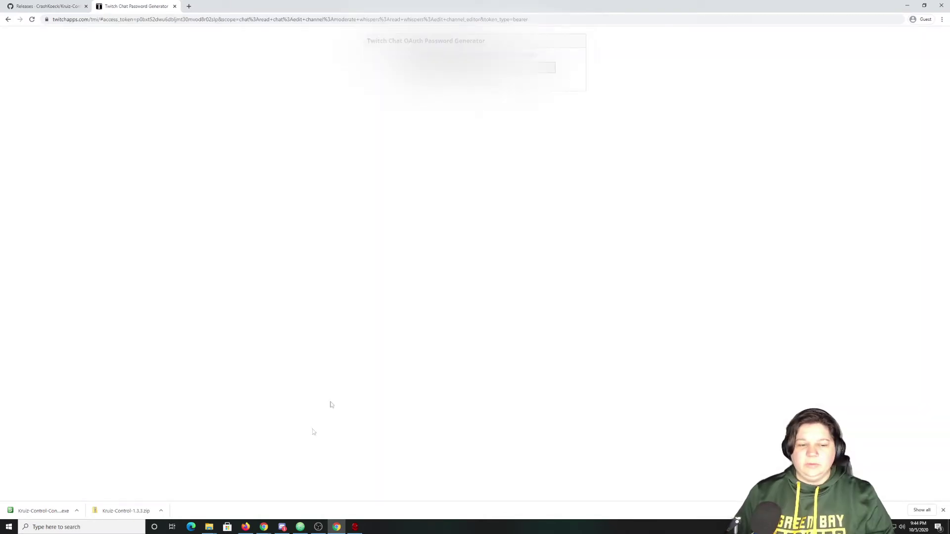
click(355, 527)
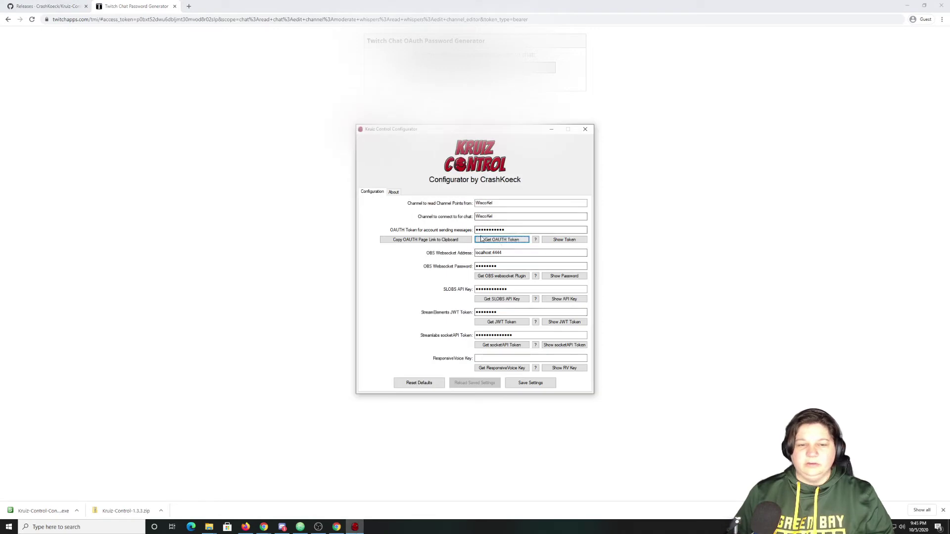
click(514, 230)
key(ctrl+a)
key(ctrl+v)
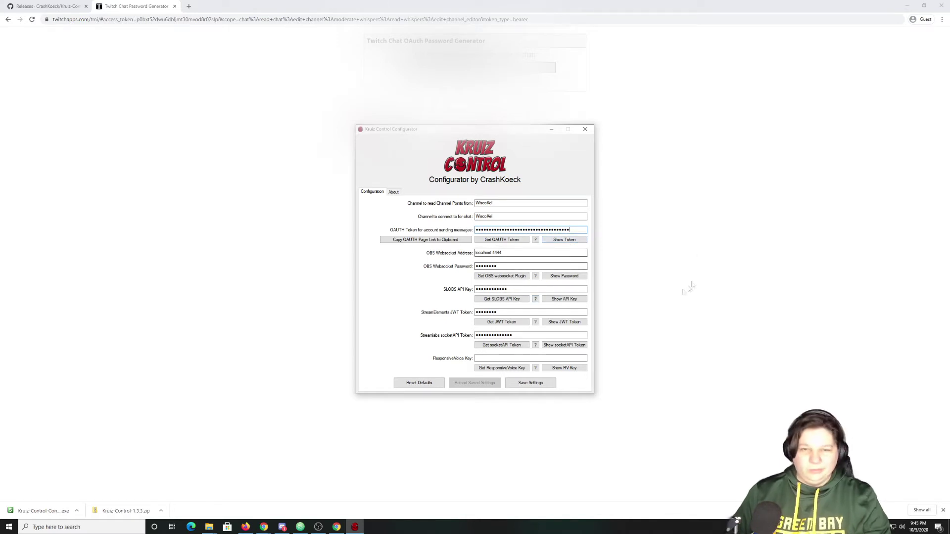
click(175, 6)
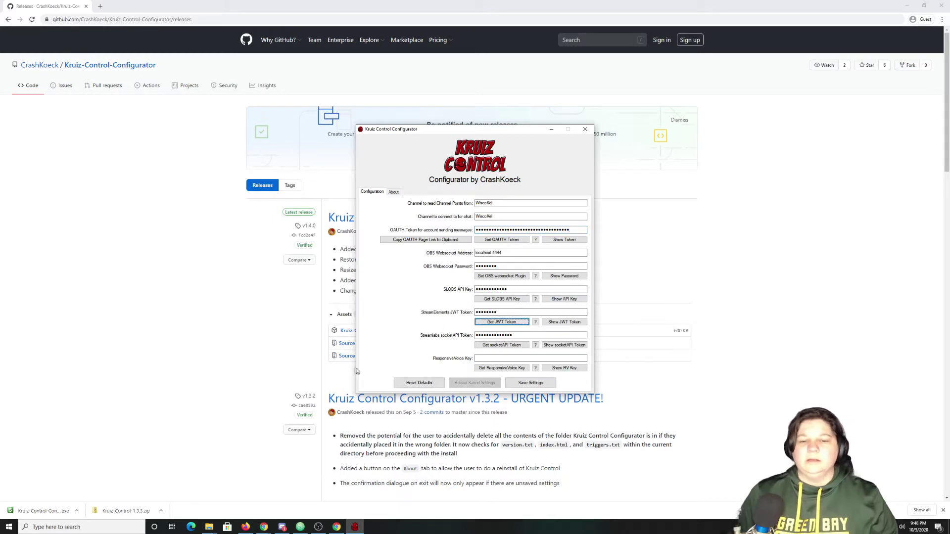
- Reveal and copy the channel's JWT token on StreamElements, and paste it as the configurator's StreamElements JWT token
click(512, 326)
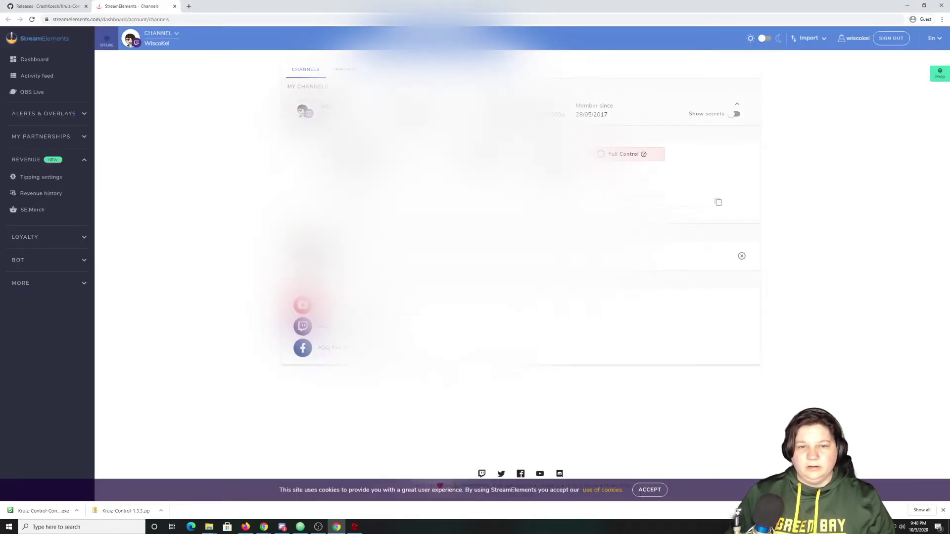
click(736, 114)
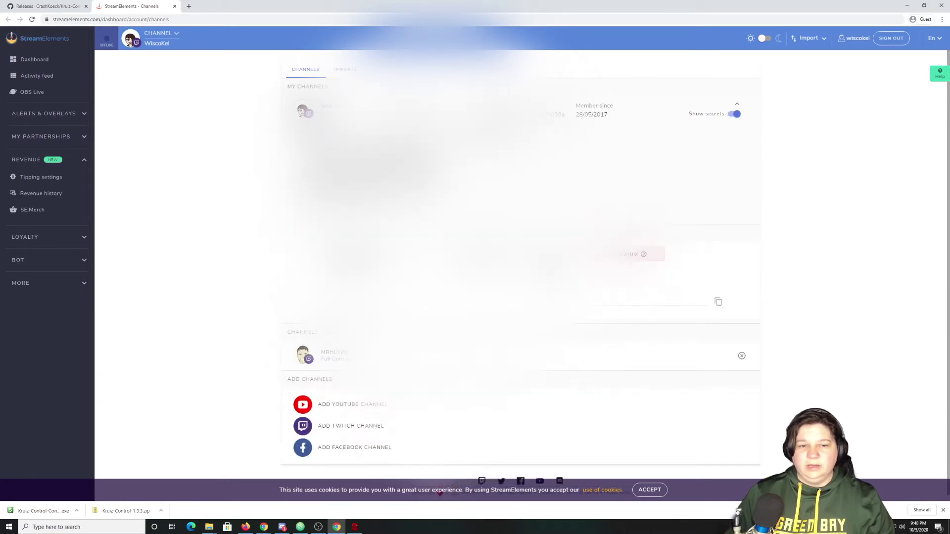
drag(308, 143, 406, 198)
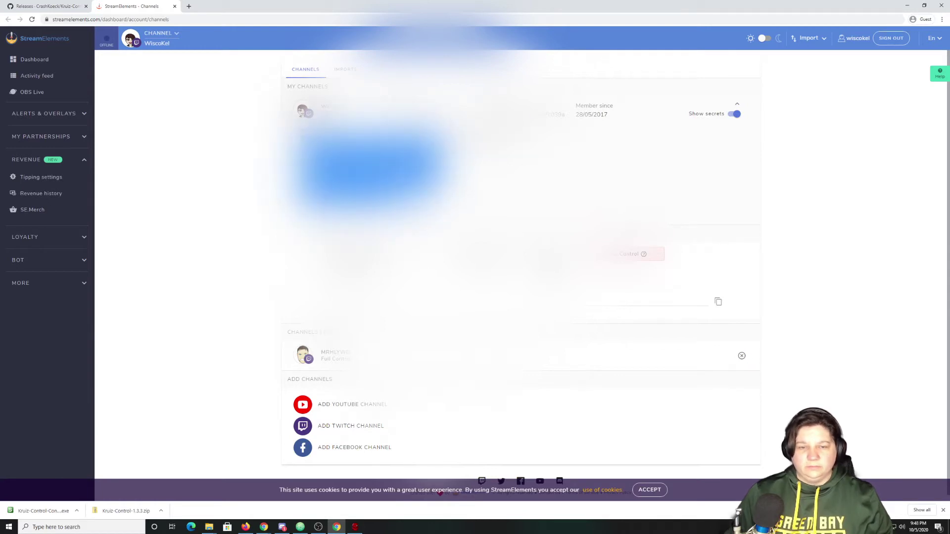
key(alt+Tab)
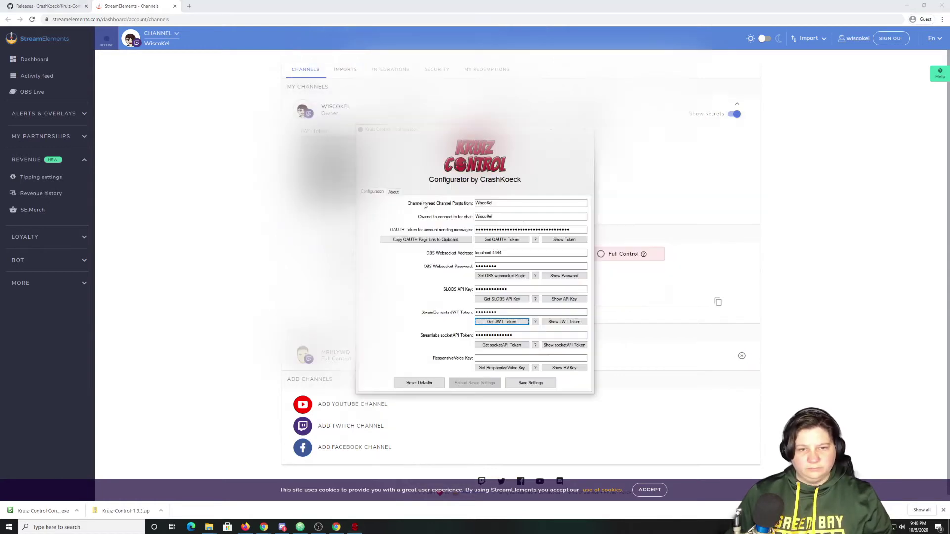
double_click(504, 310)
key(ctrl+v)
- Copy the Socket API token from the Streamlabs API settings and paste it as the configurator's Streamlabs socketAPI token
click(510, 346)
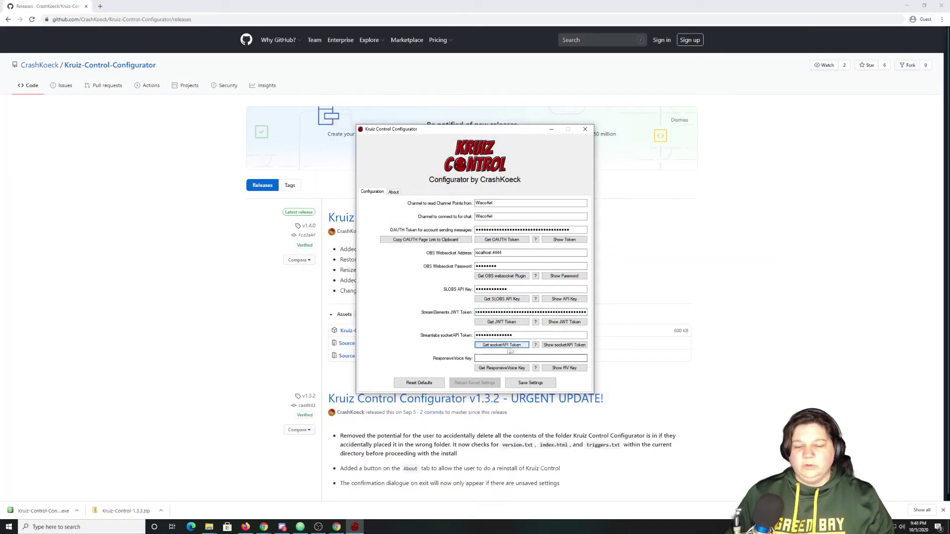
click(498, 348)
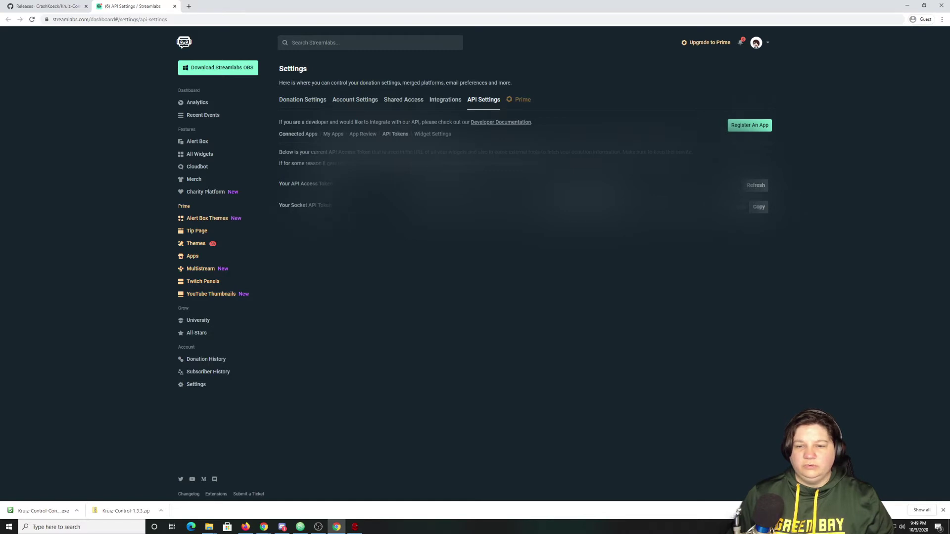
click(759, 208)
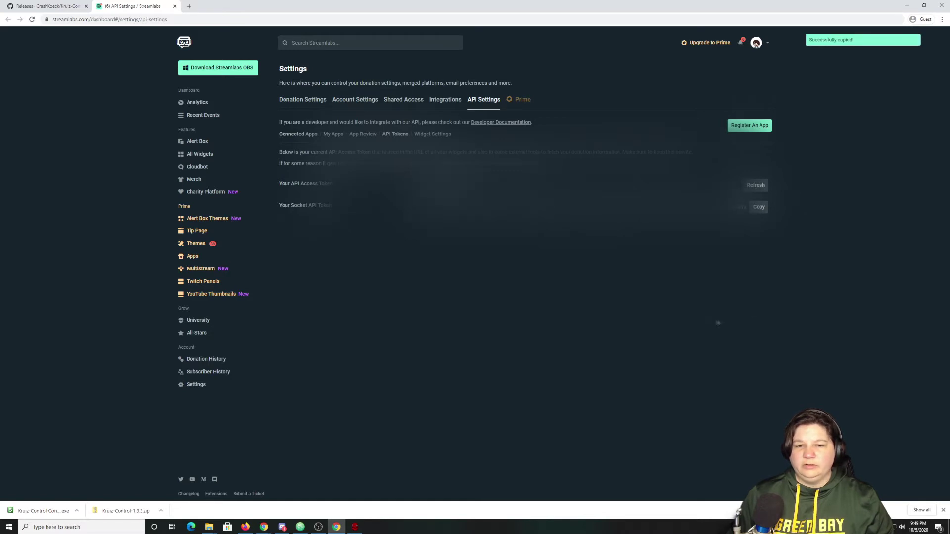
key(alt+Tab)
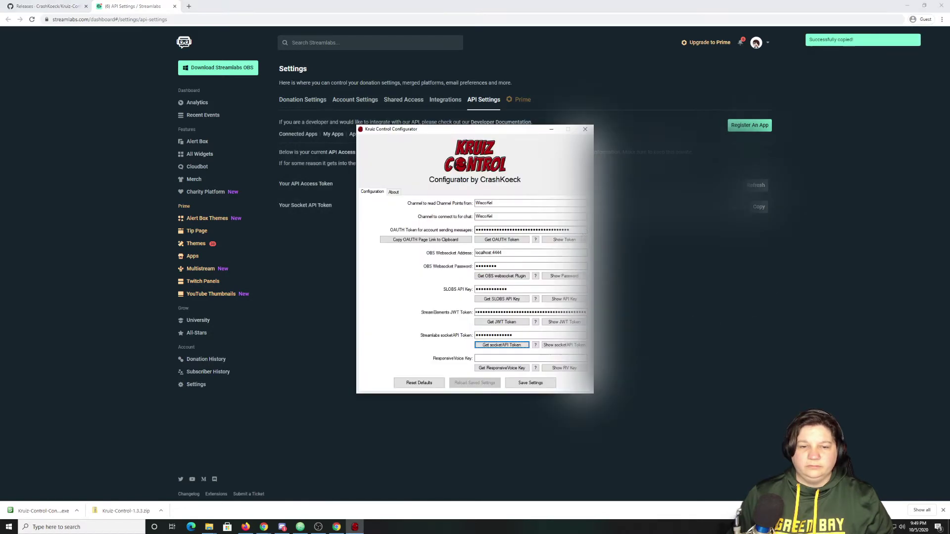
double_click(535, 335)
key(ctrl+v)
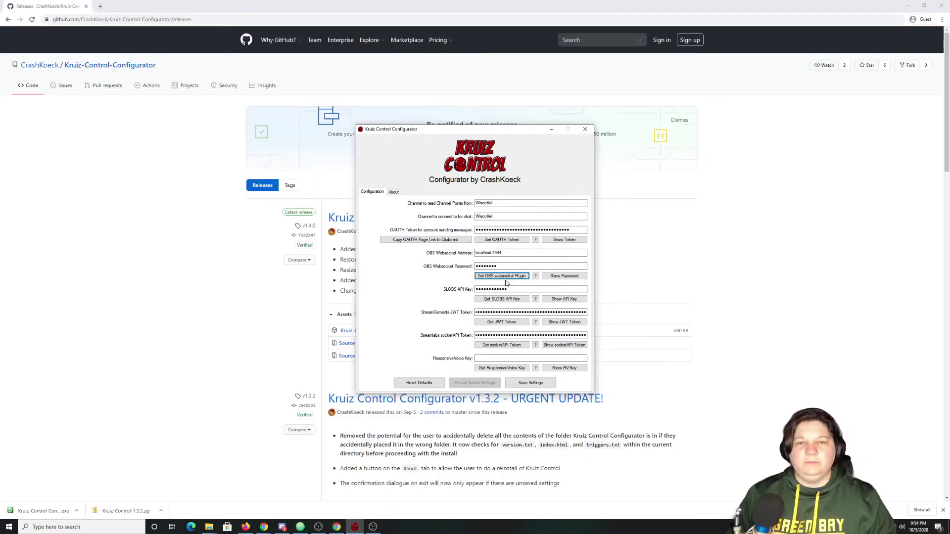
- Open the OBS websocket plugin's GitHub releases page and download the Windows zip of obs-websocket 4.8.0
click(495, 278)
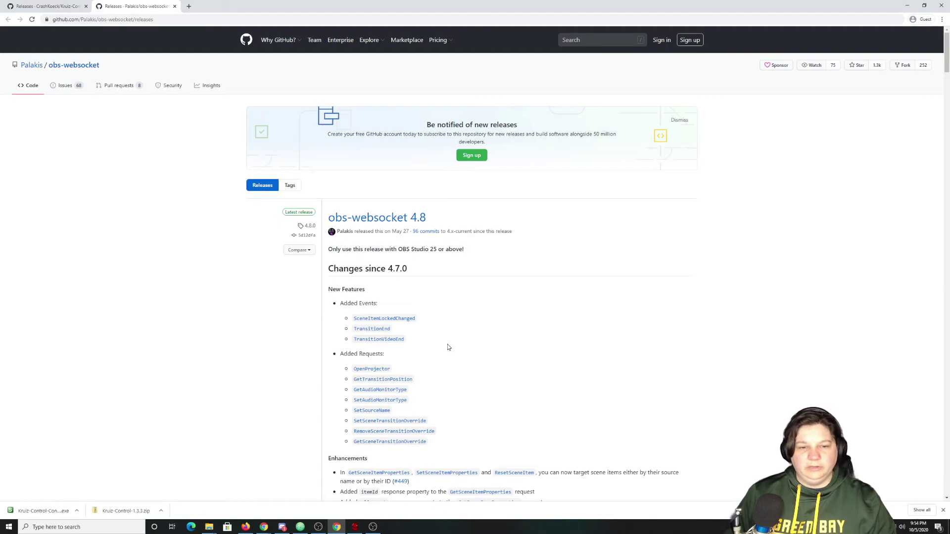
scroll(526, 283, down, 15)
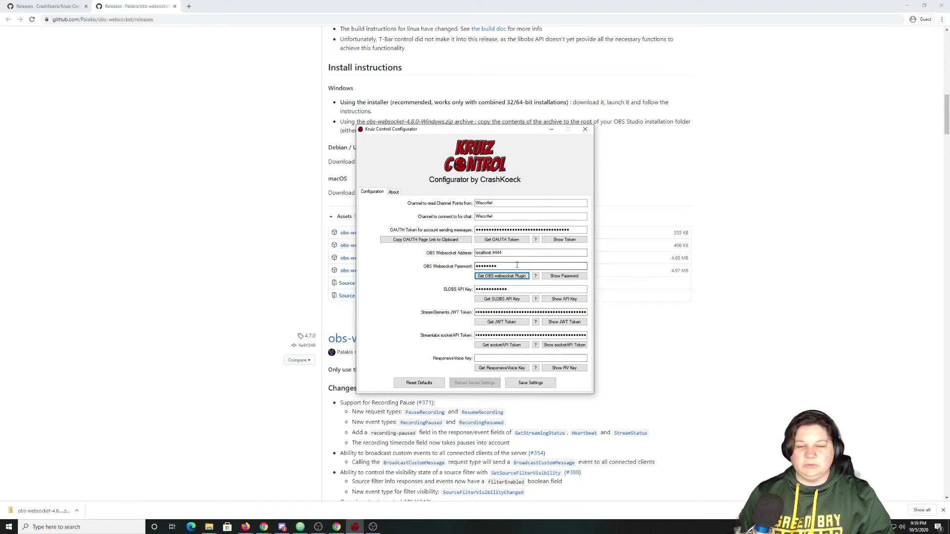
- Examine the configurator's OBS Websocket address, highlighting the whole address and its port number
drag(504, 254, 481, 254)
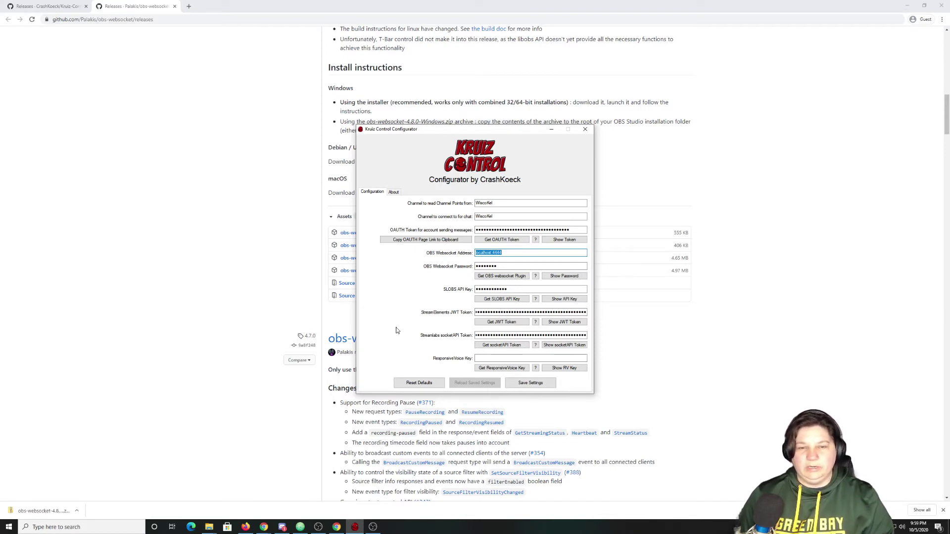
click(504, 253)
drag(504, 252, 495, 253)
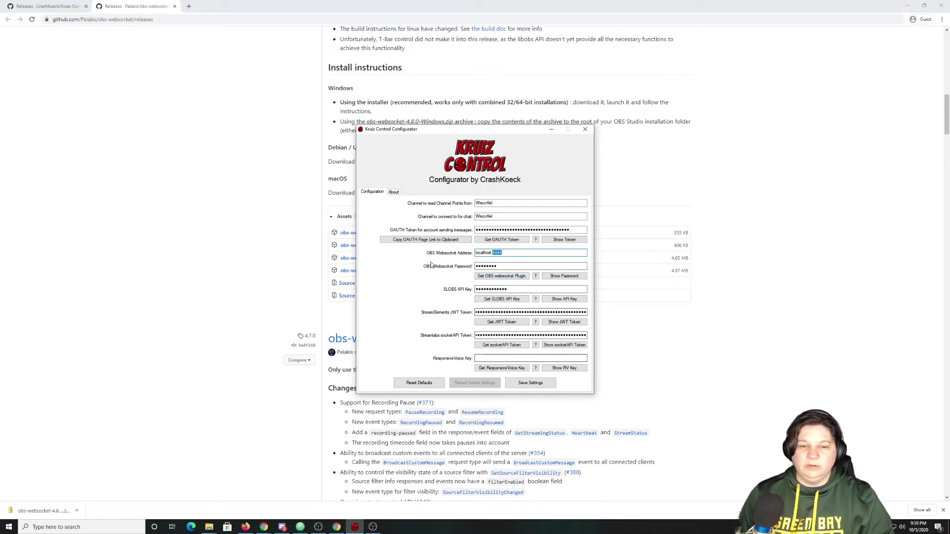
- Switch to OBS, enable authentication in the WebSockets server settings, enter a server password, and apply the settings
click(373, 527)
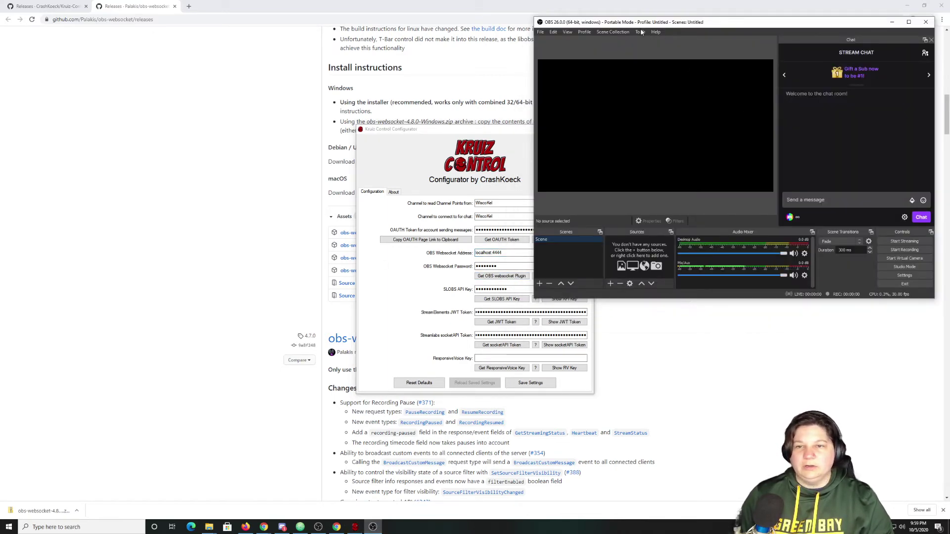
click(641, 32)
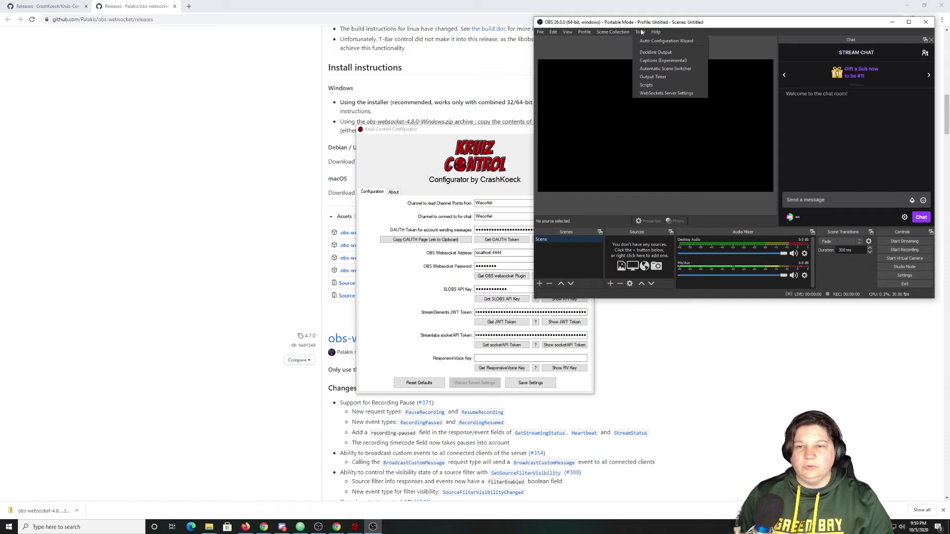
click(672, 94)
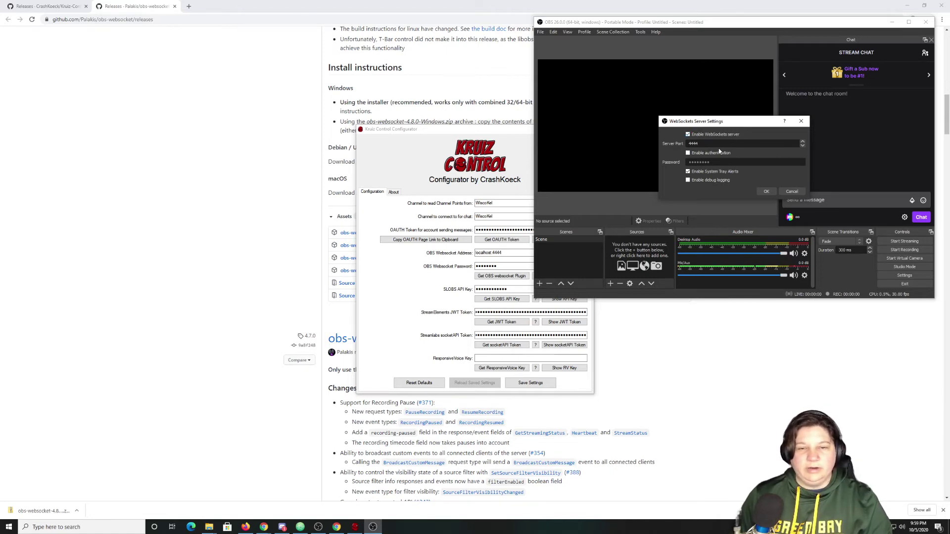
click(687, 154)
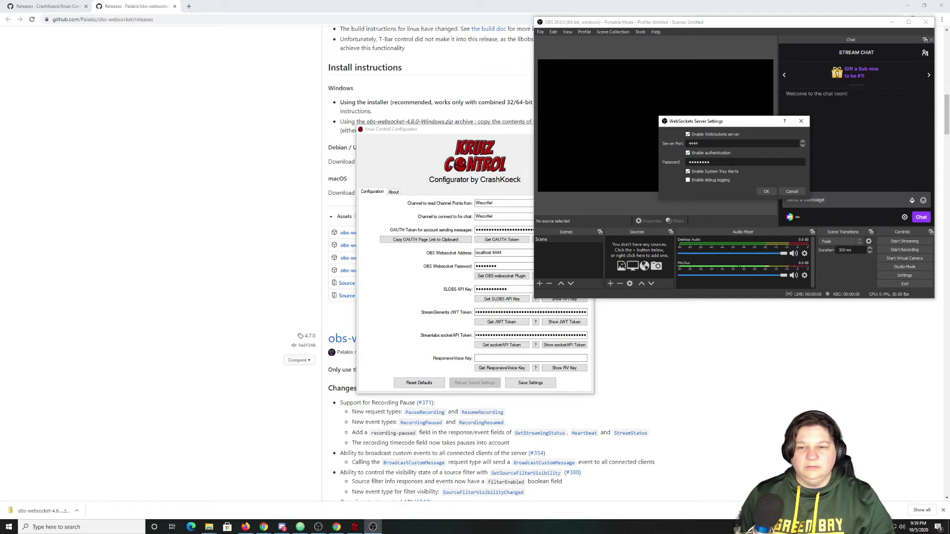
key(ctrl+a)
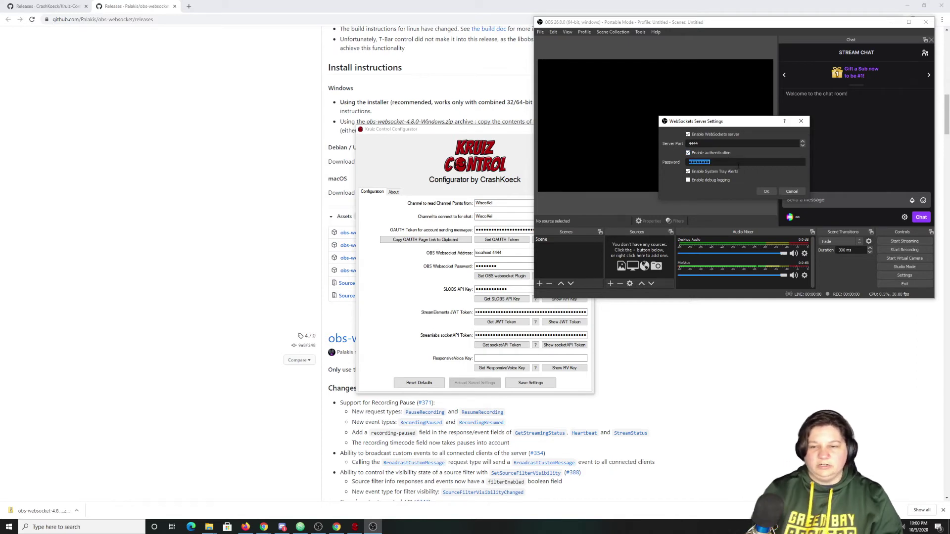
text(•)
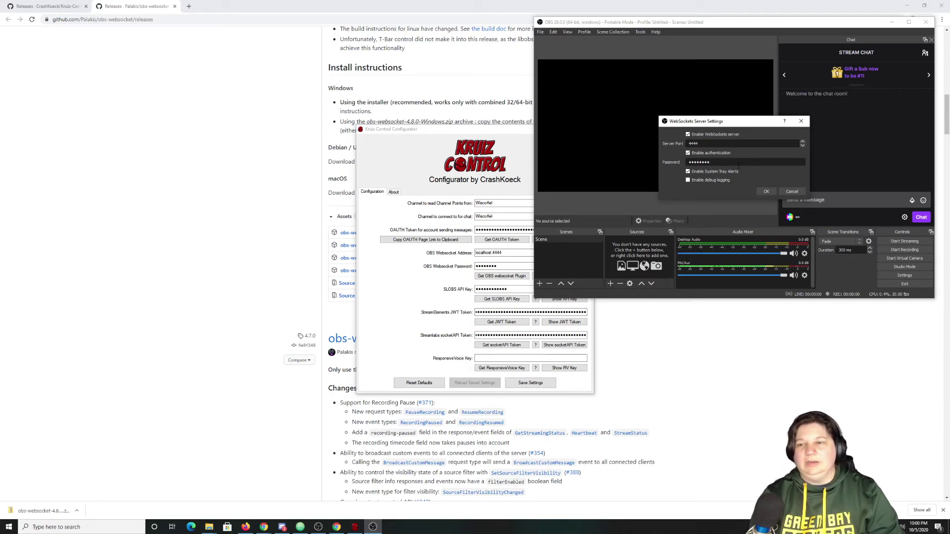
click(765, 191)
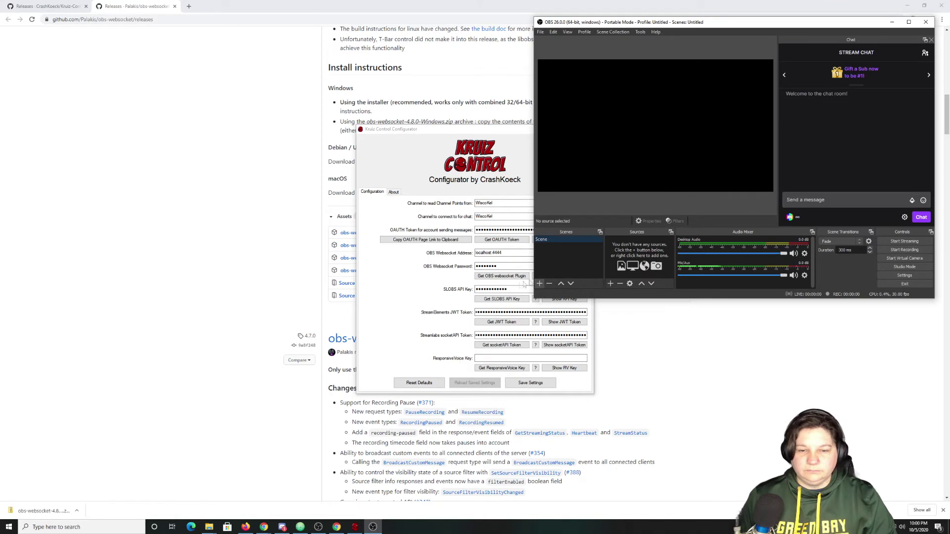
- Enter the OBS Websocket password in the Kruiz Control Configurator and save the new settings
click(509, 266)
double_click(509, 265)
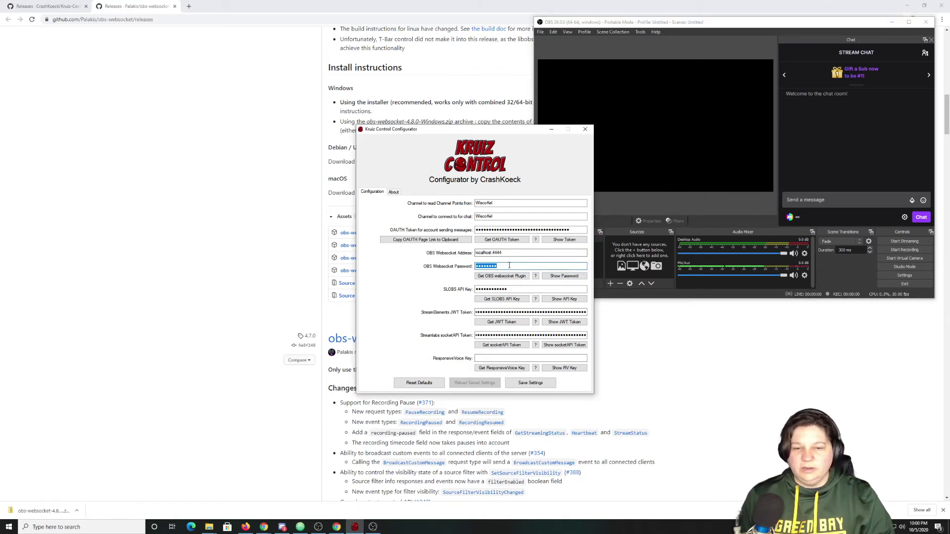
text(****)
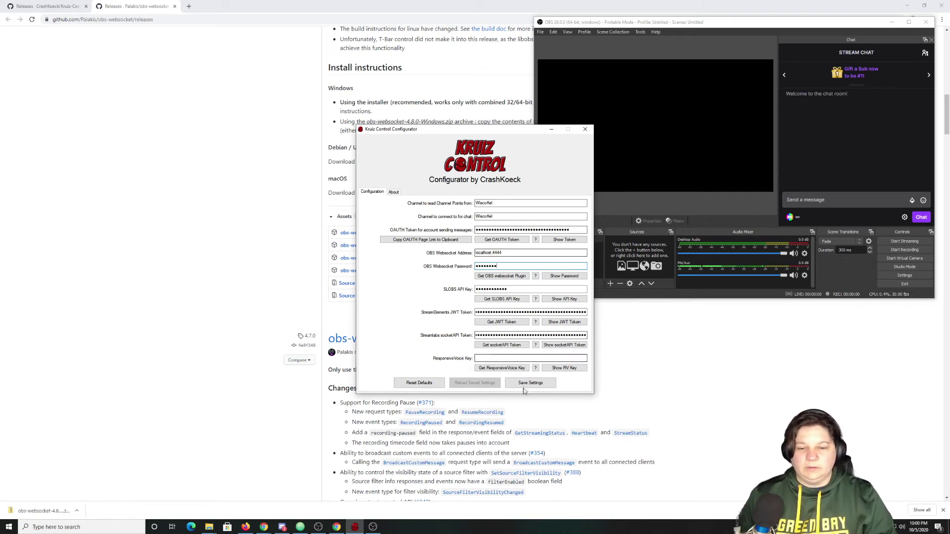
click(544, 384)
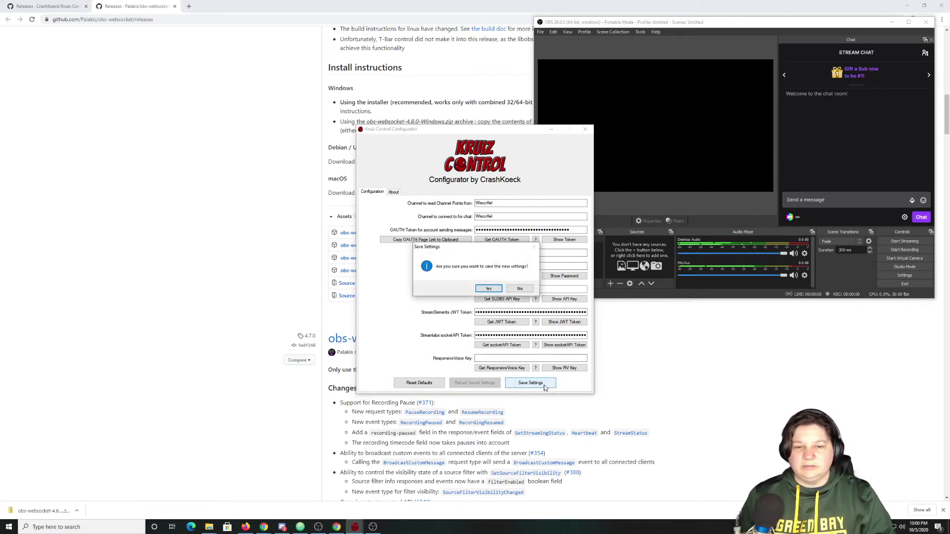
click(488, 290)
click(483, 286)
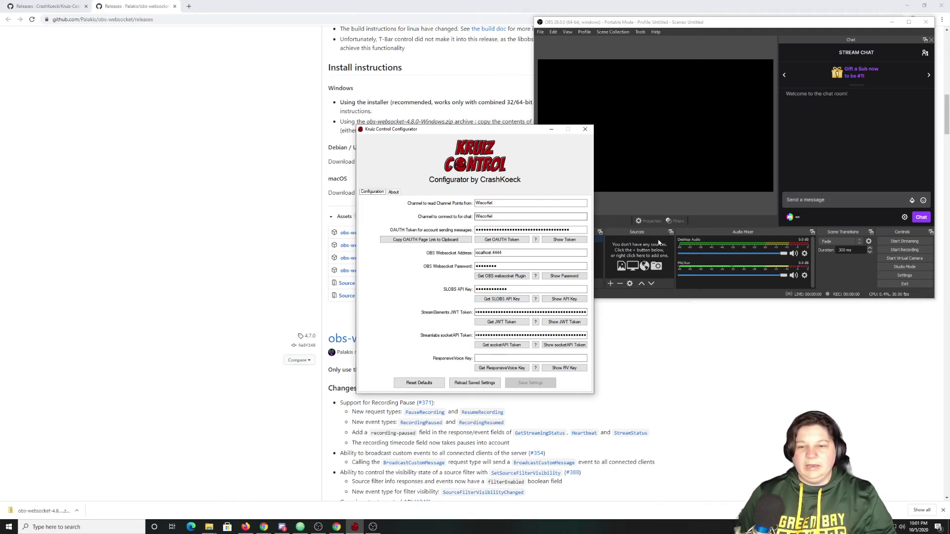
- Switch to OBS and add a new browser source named "Kruiz Control" to the scene
click(684, 28)
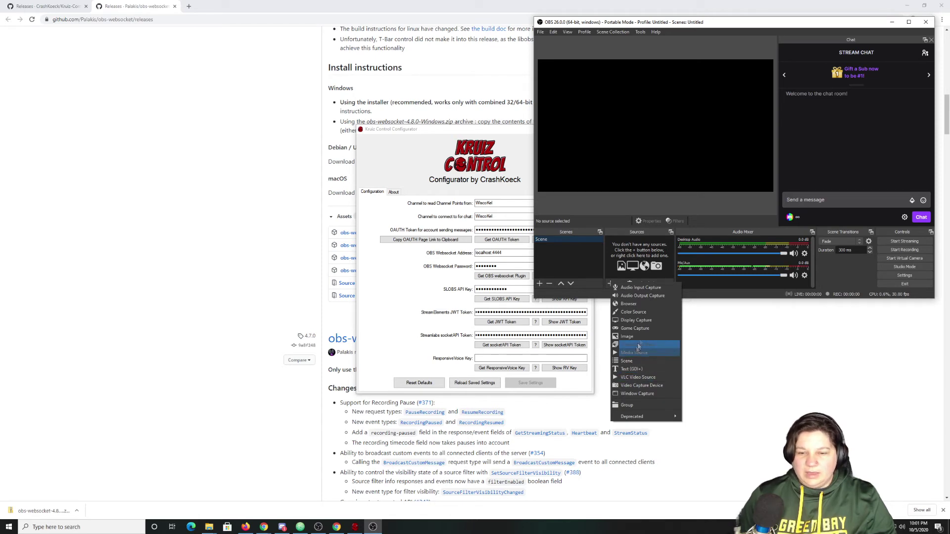
click(629, 304)
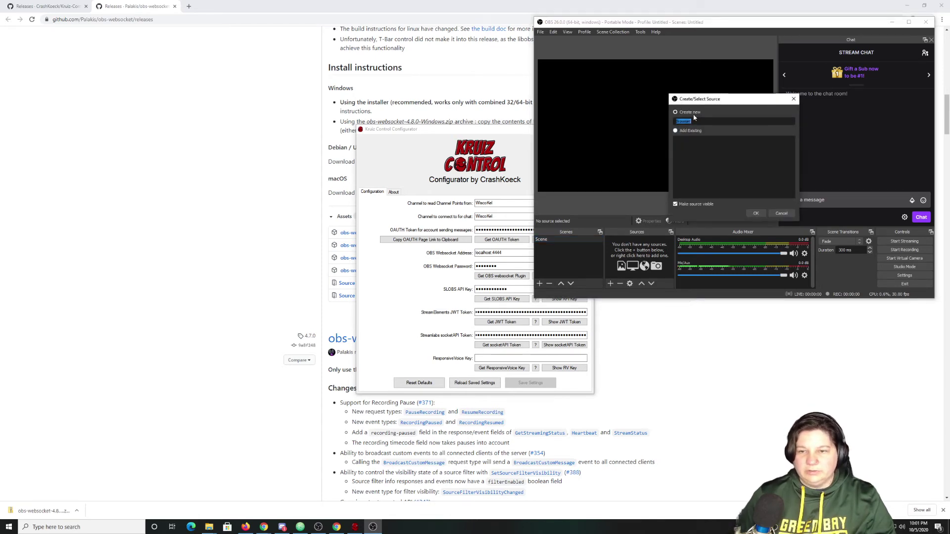
text(Kruiz Control)
key(Return)
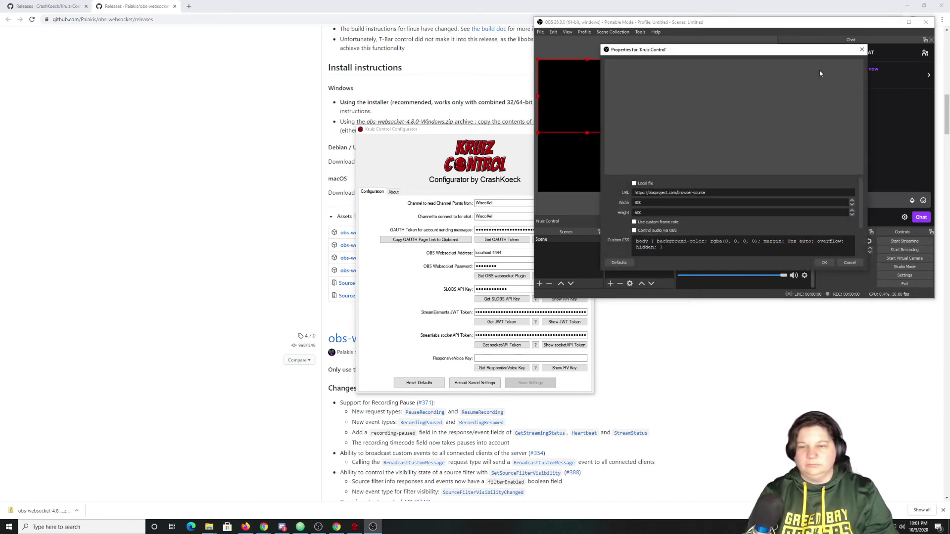
- Set the Kruiz Control browser source to use the local file index.html from the Kruiz-Control-1.3.3 folder and accept its properties
click(644, 183)
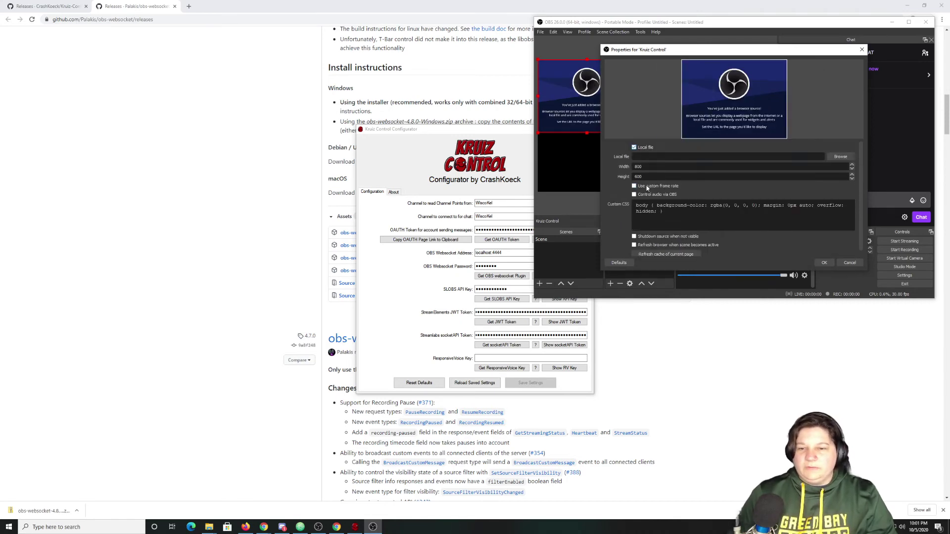
click(840, 157)
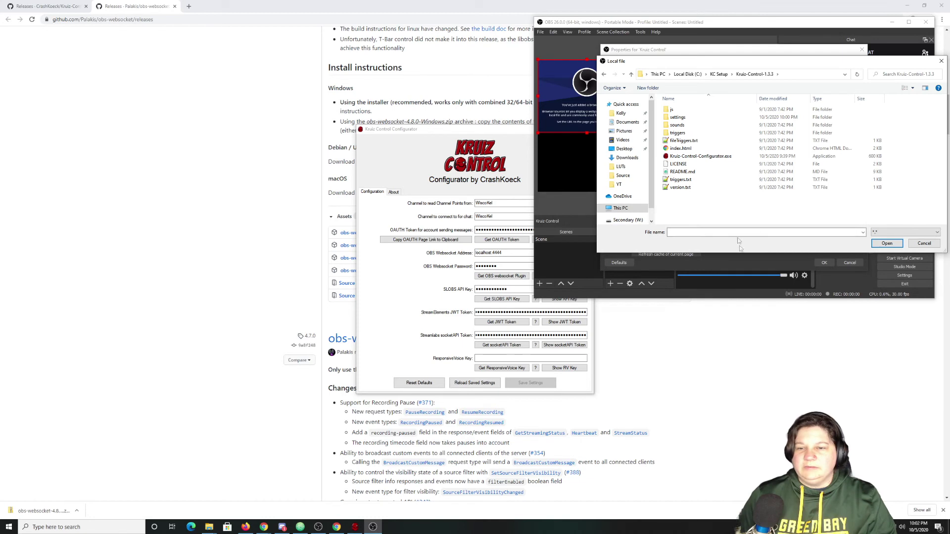
double_click(679, 149)
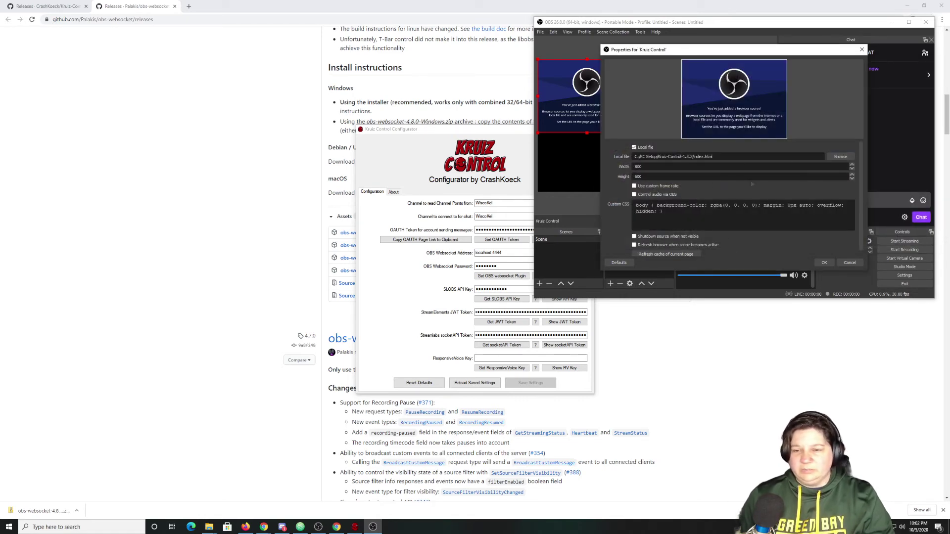
scroll(723, 245, down, 1)
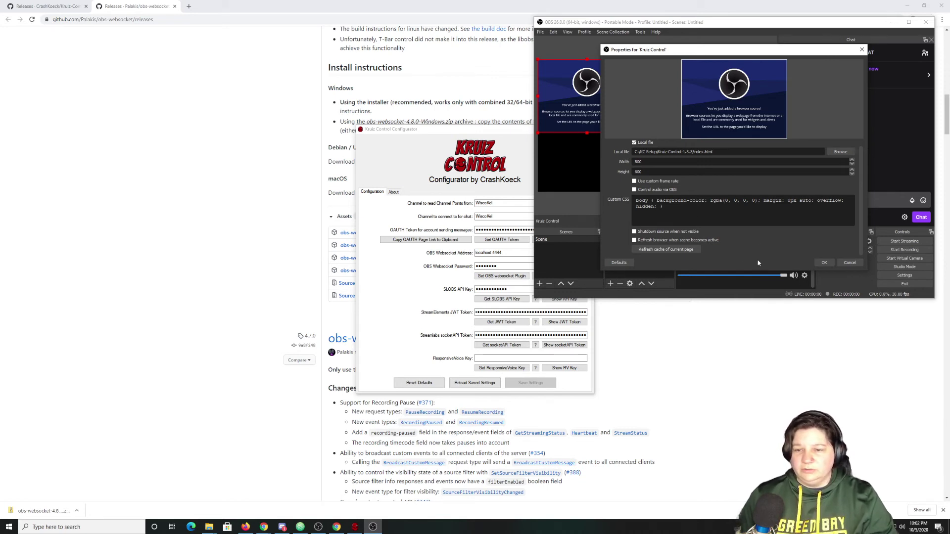
click(825, 263)
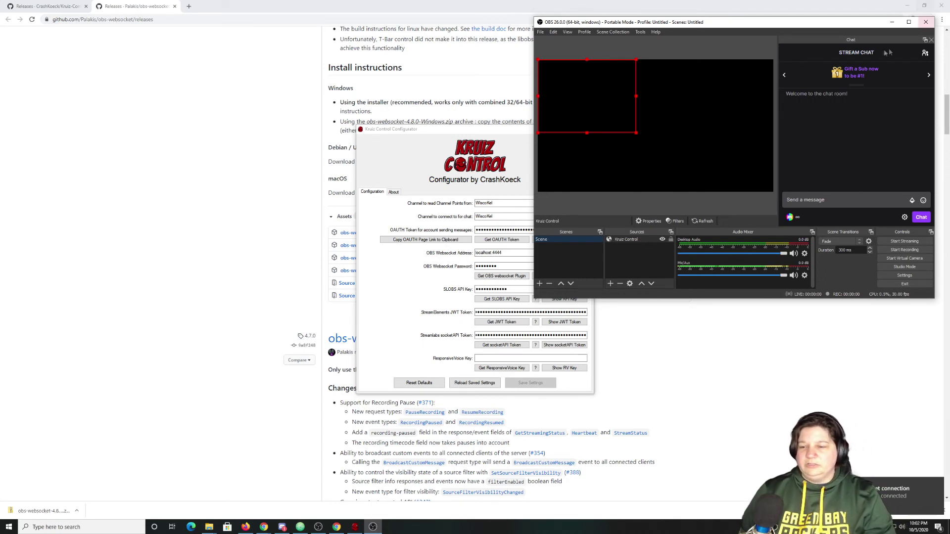
- Test Kruiz Control by sending the message "!example" in the stream chat
click(825, 200)
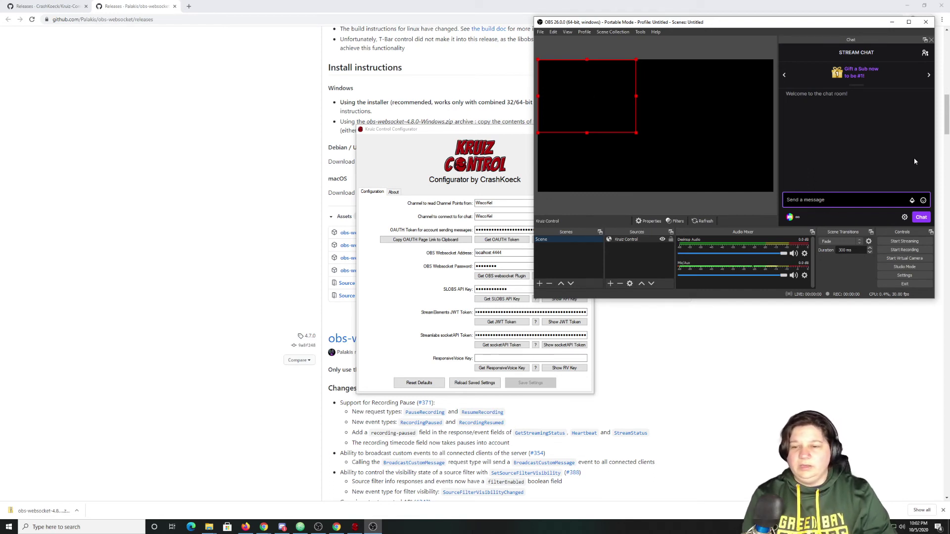
text(I)
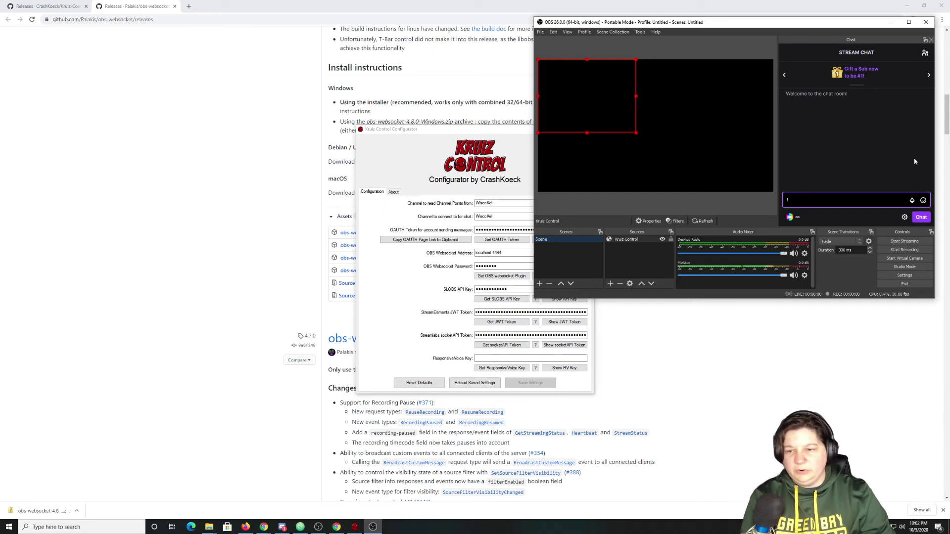
text(example)
key(Return)
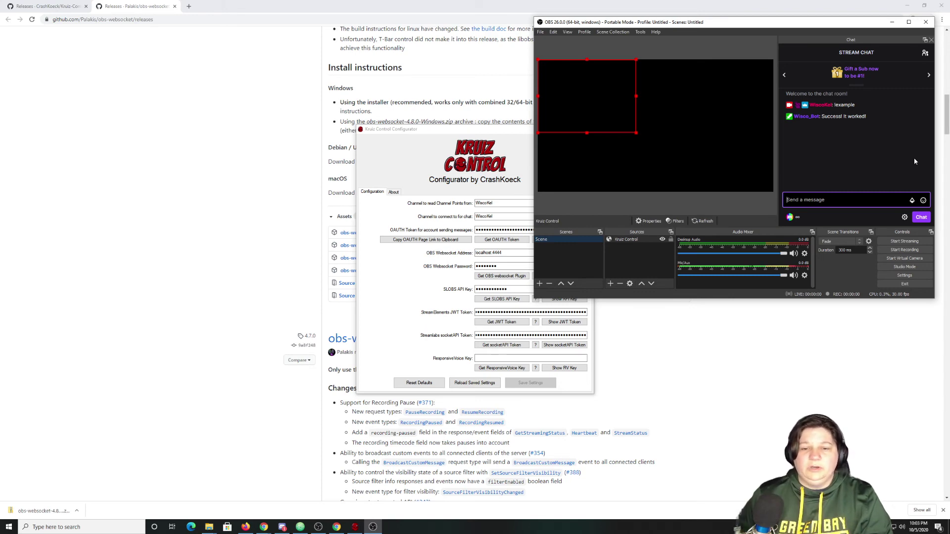
- Switch to the browser and return from the configurator's releases page to the Kruiz Control GitHub repository to view its README links
click(196, 258)
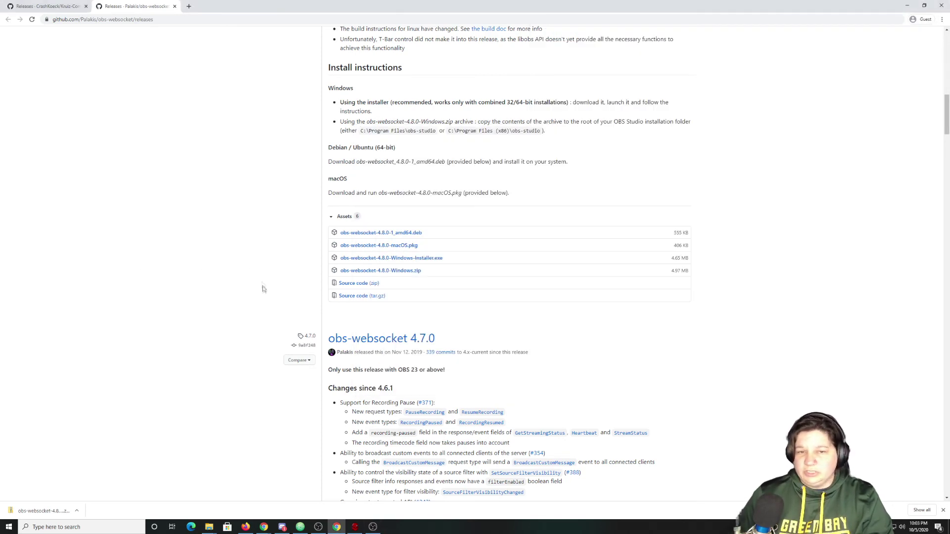
scroll(263, 287, up, 15)
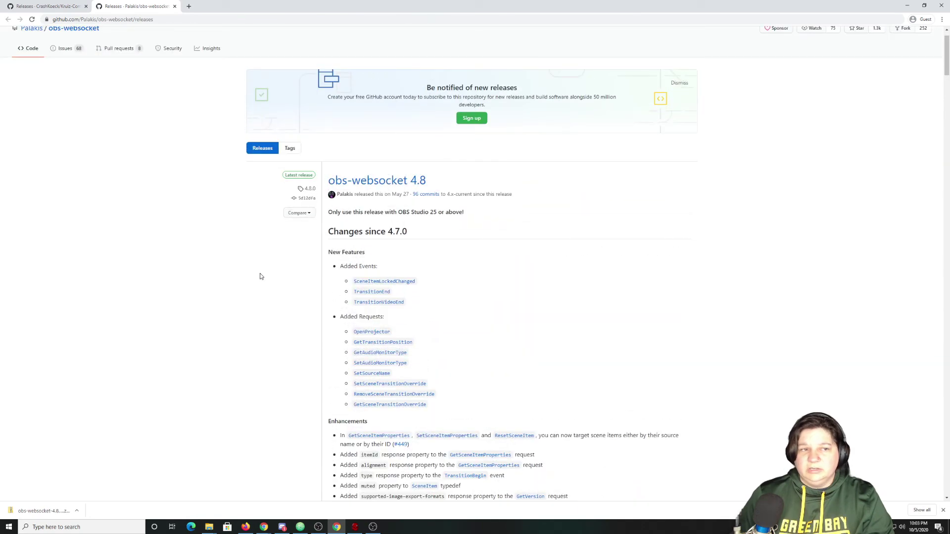
click(72, 12)
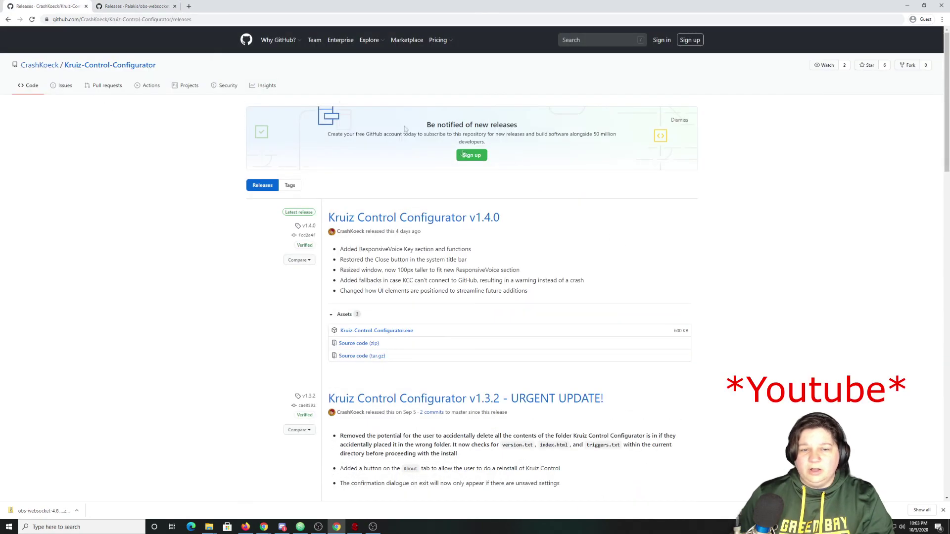
key(alt+Left)
scroll(361, 345, up, 4)
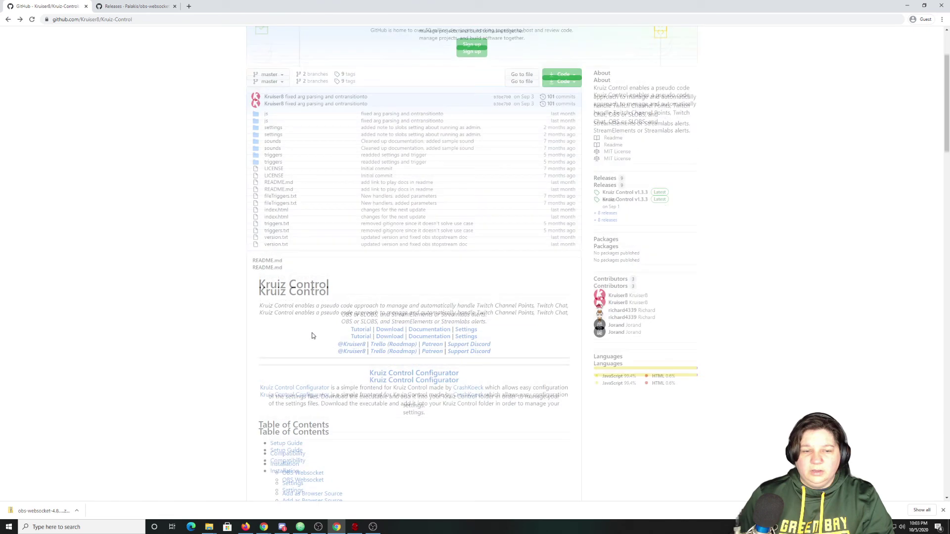
- Open the Kruiz Control settings page linked in the README and review its Chat, OBS, SLOBS, StreamElements, Streamlabs and Twitch sections
scroll(445, 334, down, 2)
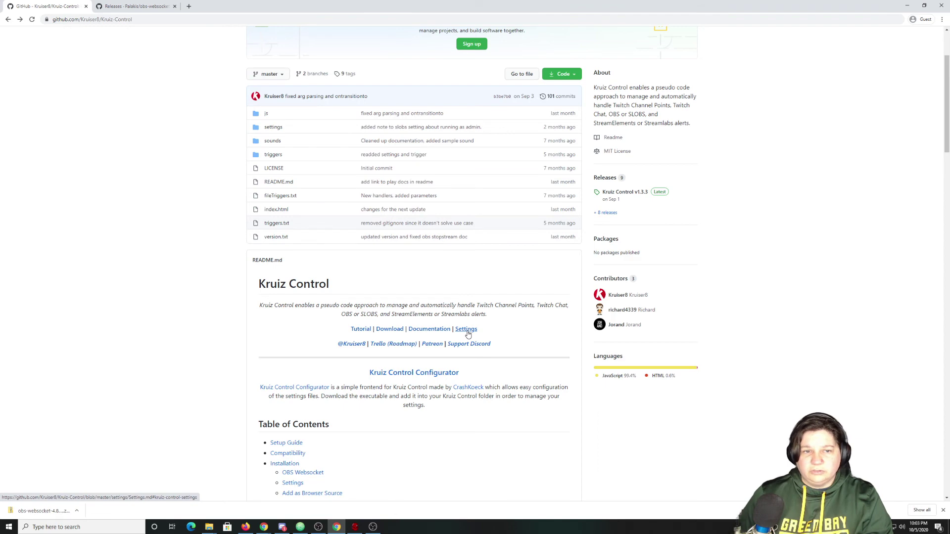
click(467, 331)
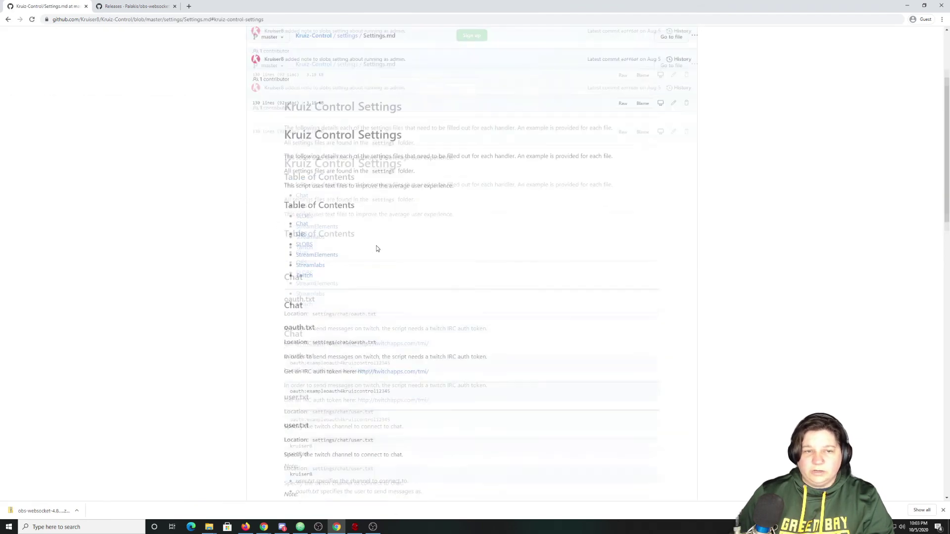
scroll(376, 245, down, 9)
scroll(380, 246, down, 5)
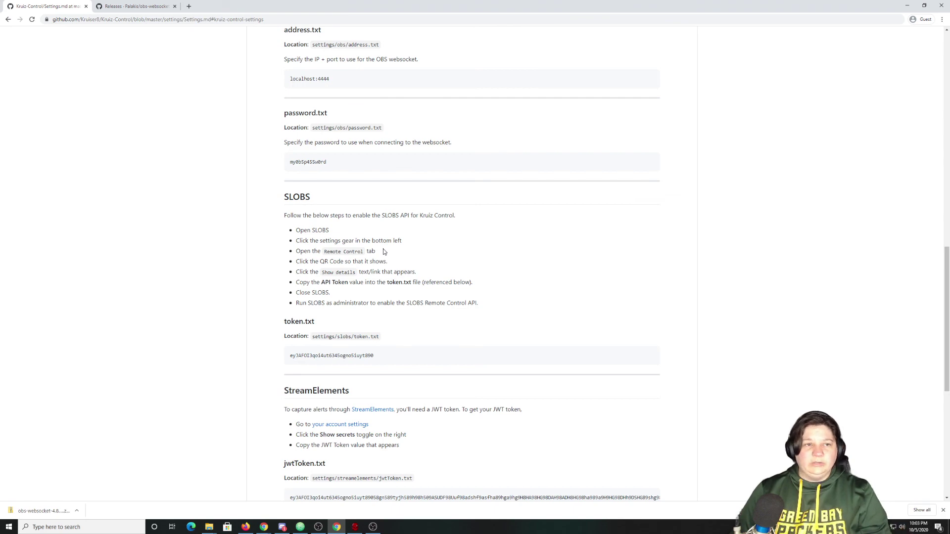
scroll(405, 277, down, 5)
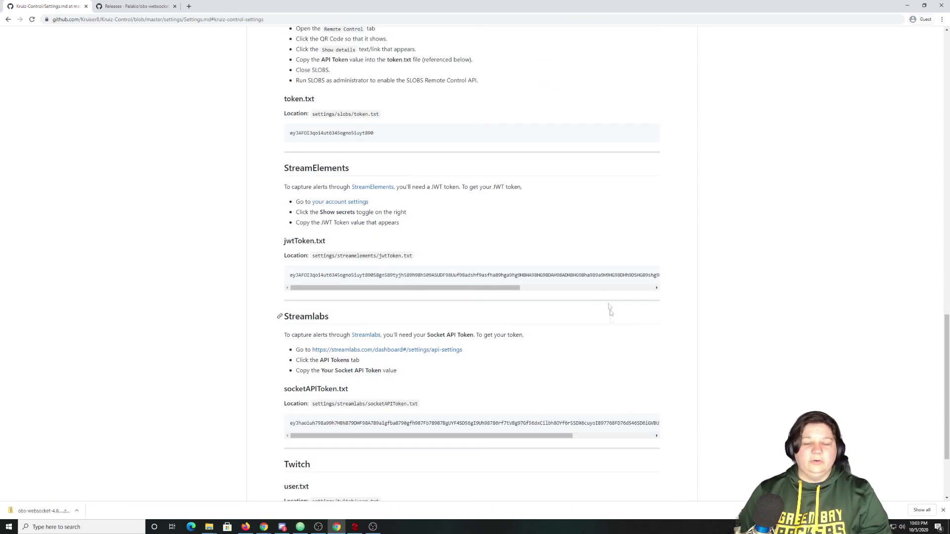
scroll(435, 149, down, 2)
scroll(470, 336, up, 9)
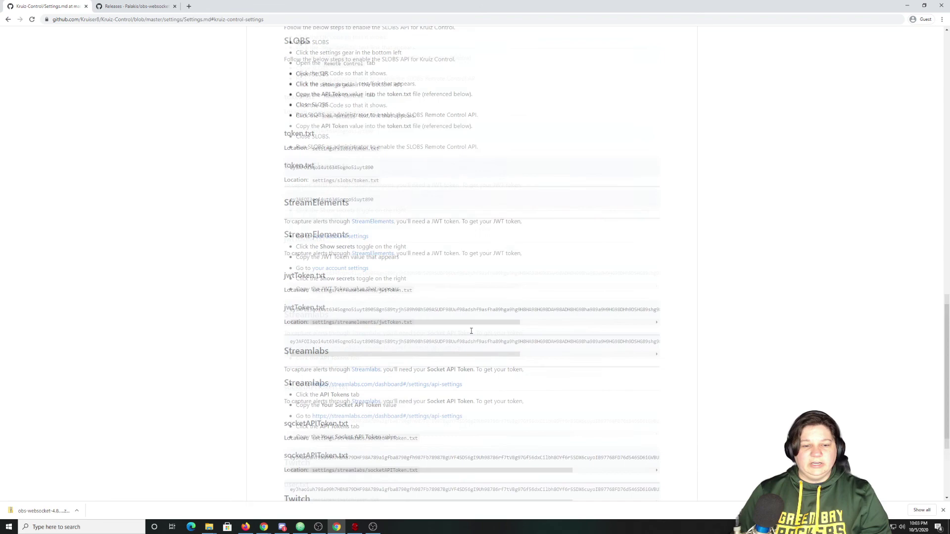
scroll(469, 328, up, 10)
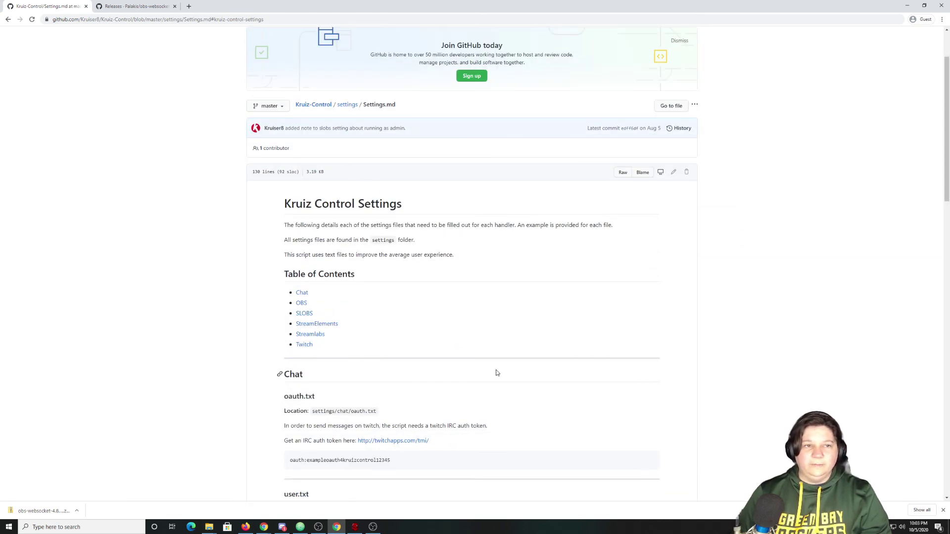
scroll(375, 208, up, 1)
scroll(374, 208, up, 1)
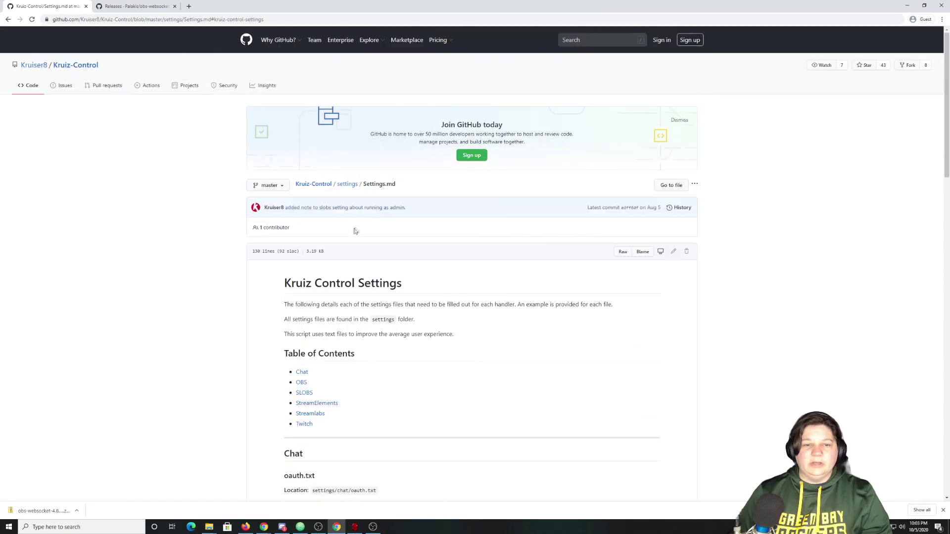
- Return to the Kruiz-Control repository's main page and open the Documentation linked in its README
click(315, 184)
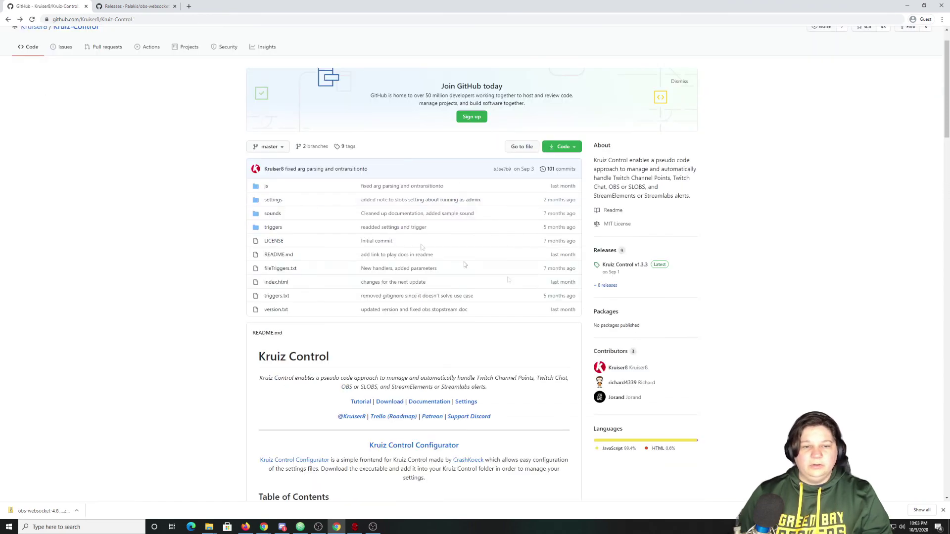
scroll(397, 334, down, 3)
click(428, 291)
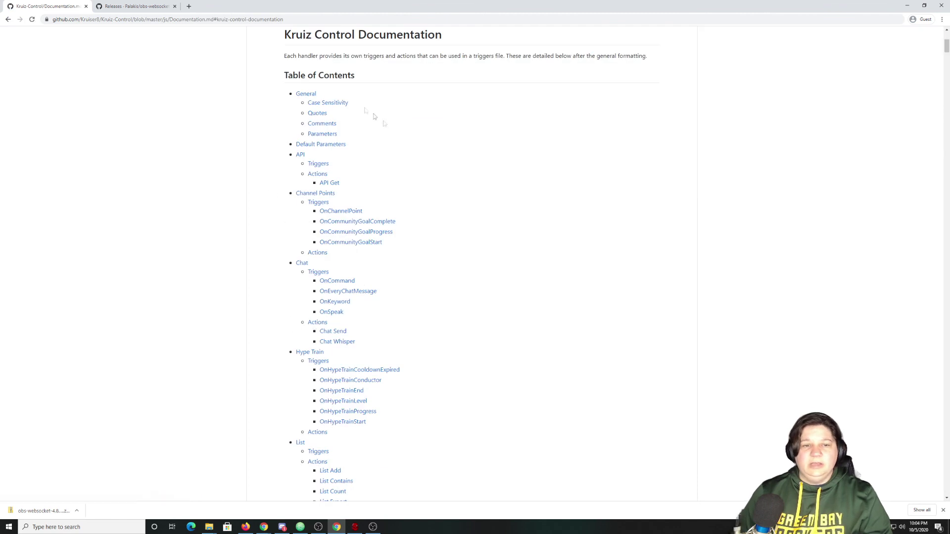